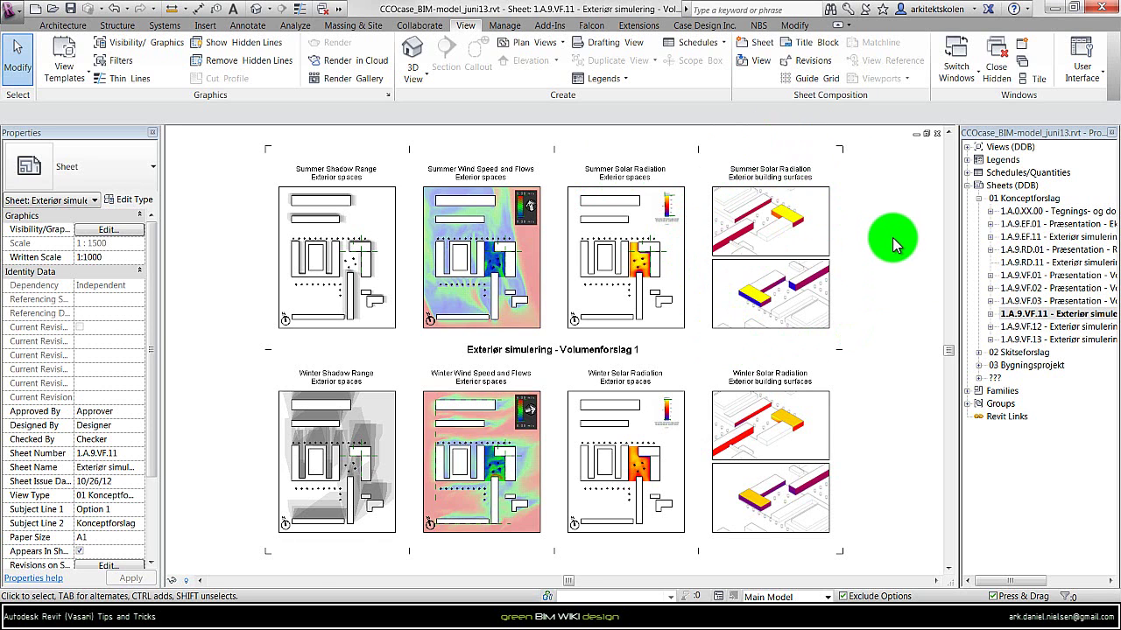
Zoom into the exterior simulation sheet to look it over.
{"action": "scroll", "coordinate": [880, 219], "scroll_direction": "up", "scroll_amount": 1}
{"action": "scroll", "coordinate": [879, 355], "scroll_direction": "up", "scroll_amount": 2}
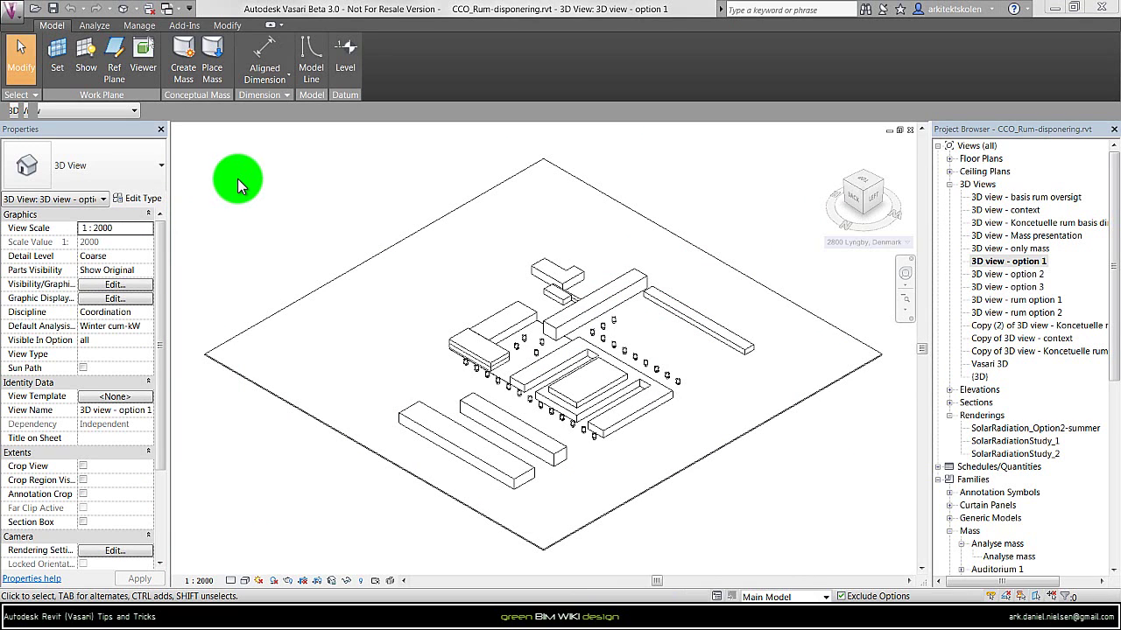
Start a Solar Radiation study from the Analyze tab and pick the left mass face.
{"action": "left_click", "coordinate": [97, 25]}
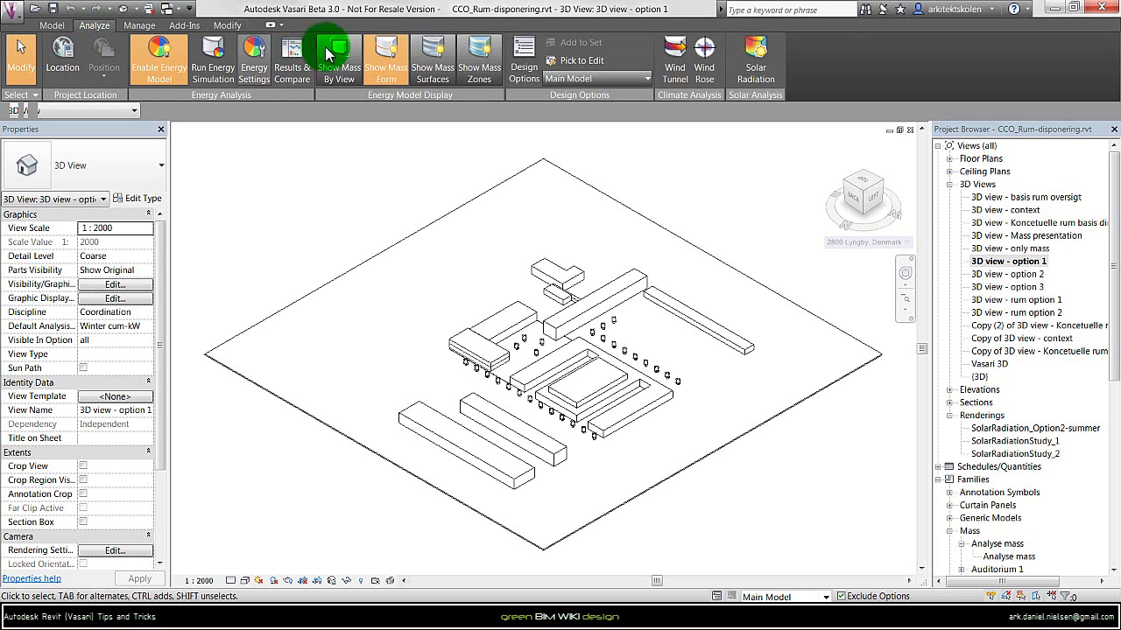
{"action": "left_click", "coordinate": [755, 58]}
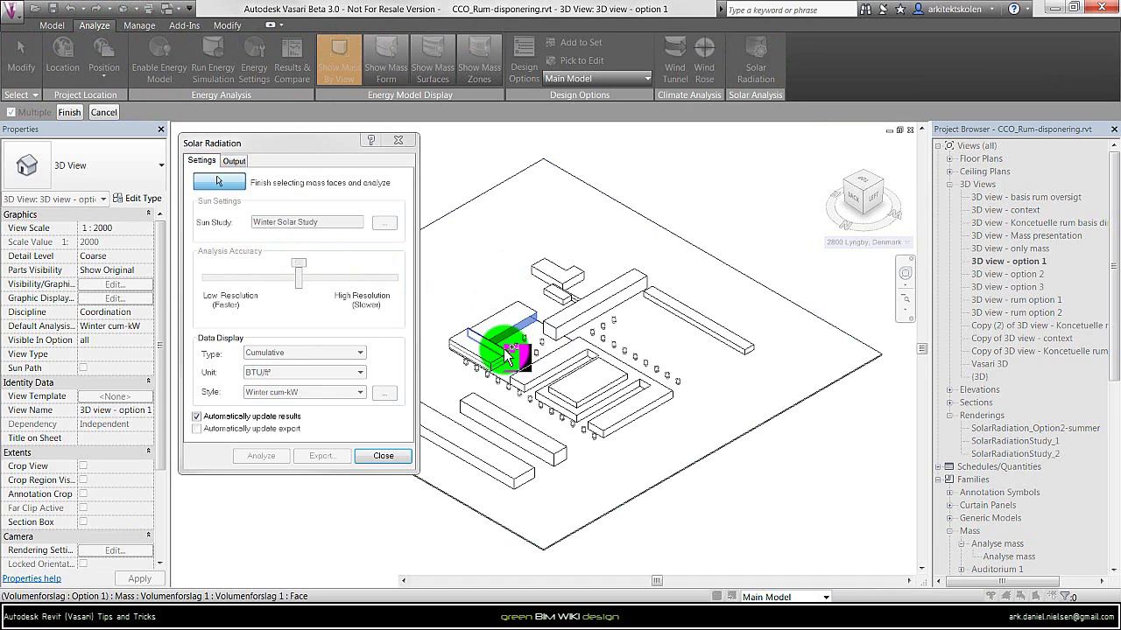
{"action": "left_click", "coordinate": [504, 349]}
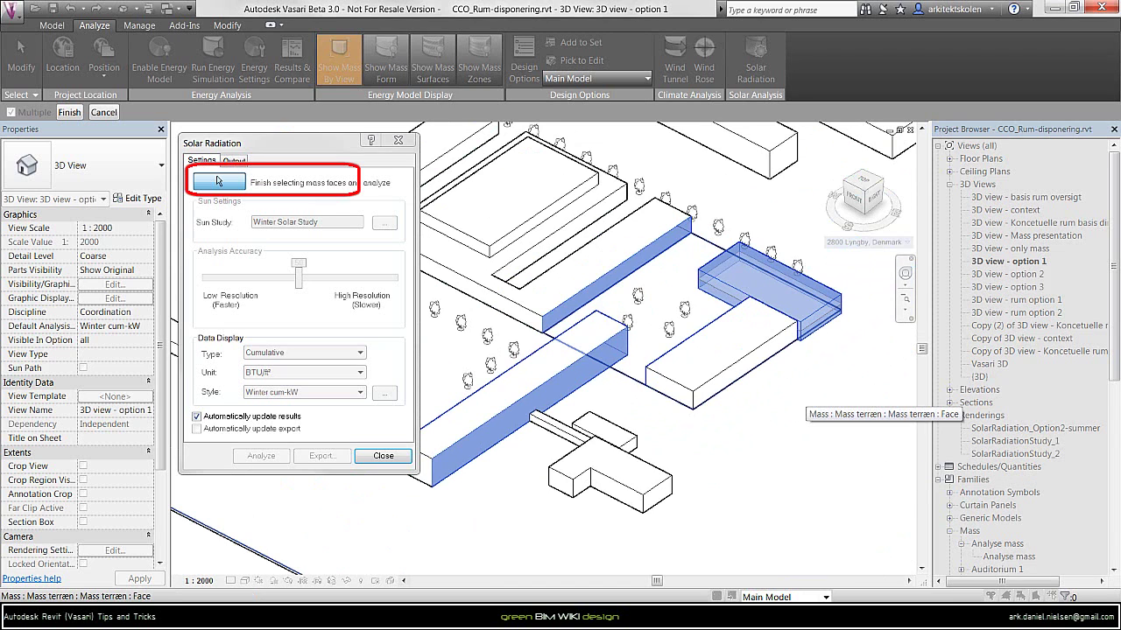
Run the analysis on the picked faces, set units to kWh/m² and keep Cumulative.
{"action": "left_click", "coordinate": [218, 180]}
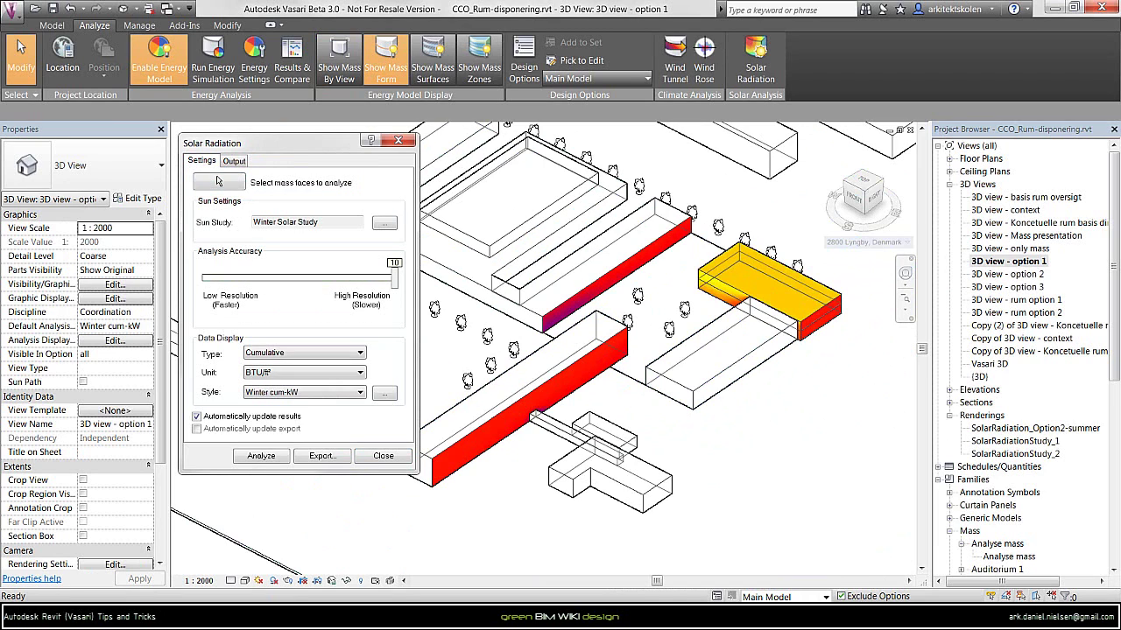
{"action": "key", "text": "alt+Down"}
{"action": "key", "text": "Escape"}
{"action": "key", "text": "shift+Tab"}
{"action": "key", "text": "alt+Down"}
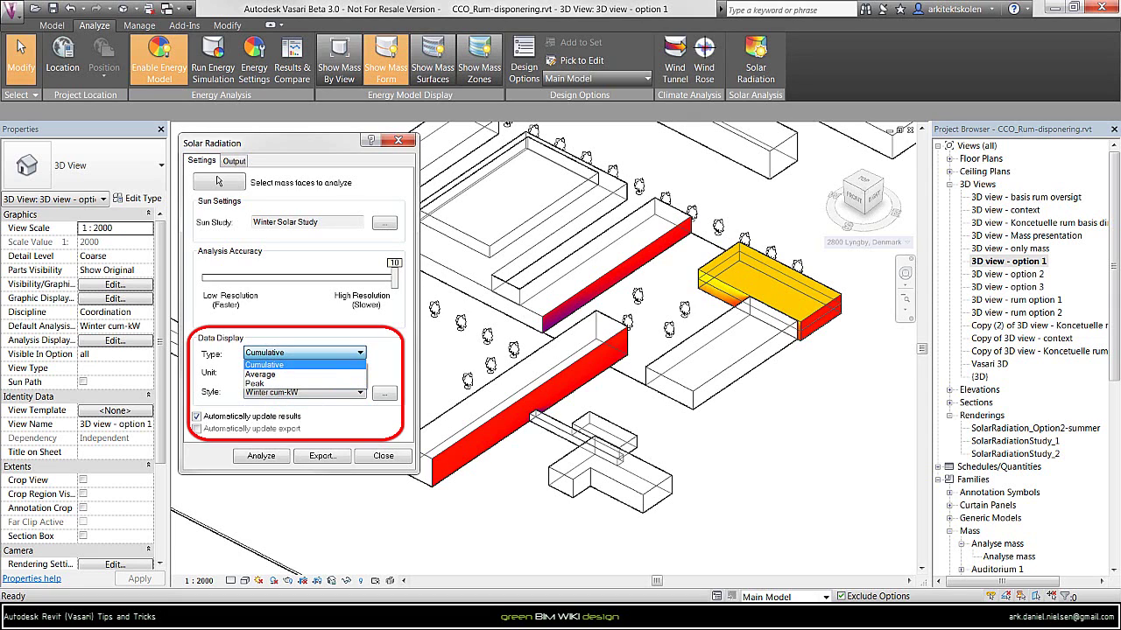
{"action": "key", "text": "Escape"}
Apply the Summer cum-kW display style and close the Solar Radiation dialog.
{"action": "key", "text": "alt+Down"}
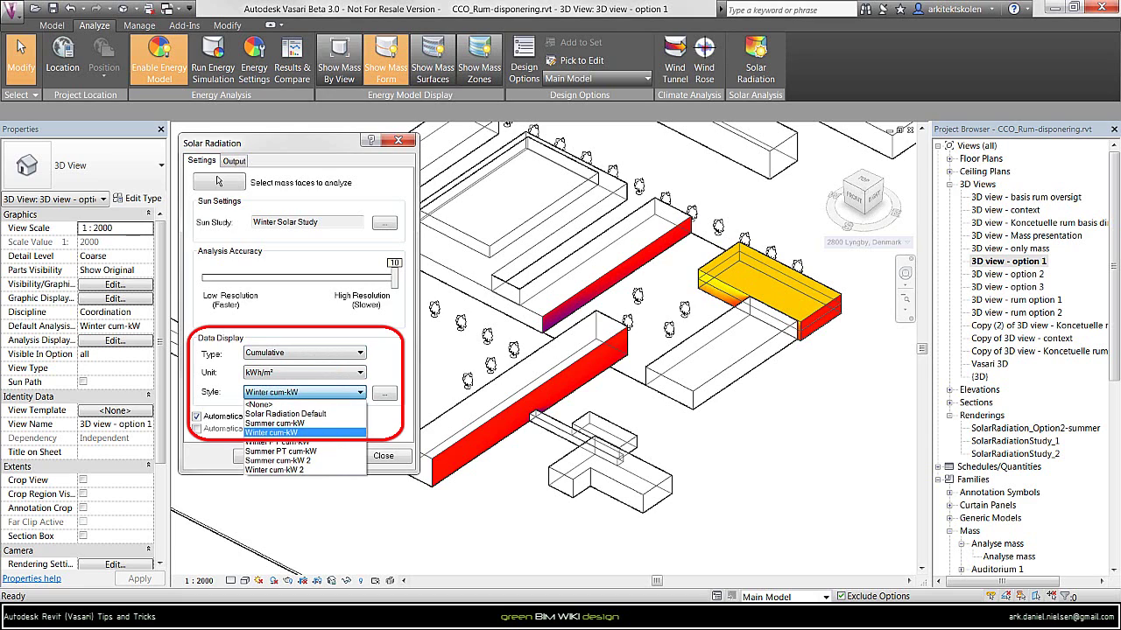
{"action": "key", "text": "Up"}
{"action": "key", "text": "Down"}
{"action": "key", "text": "Up"}
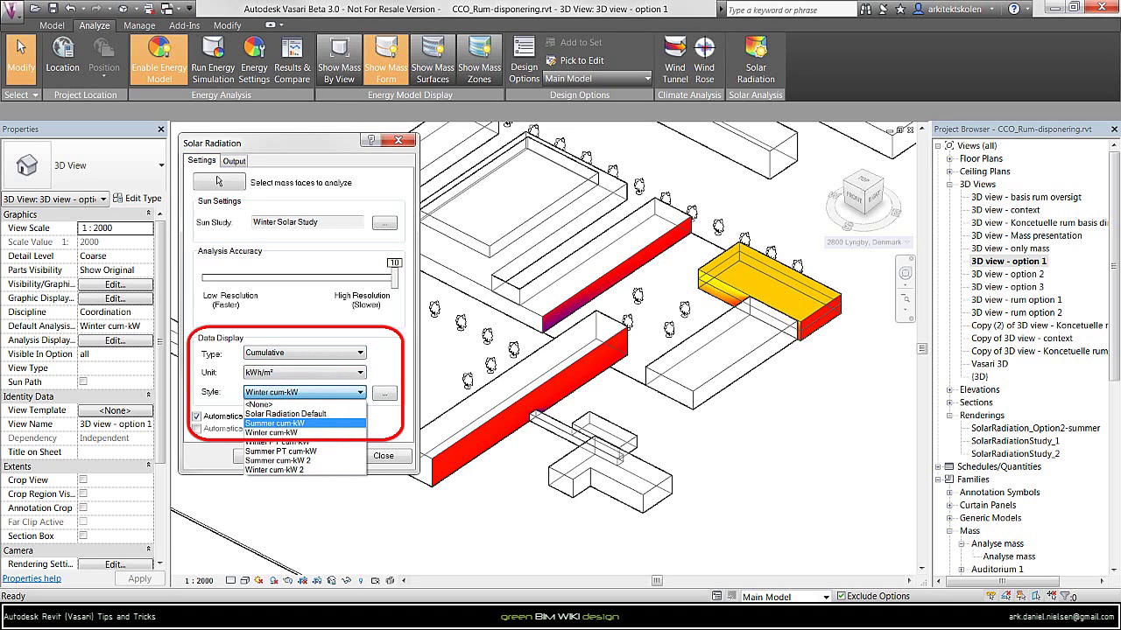
{"action": "key", "text": "Return"}
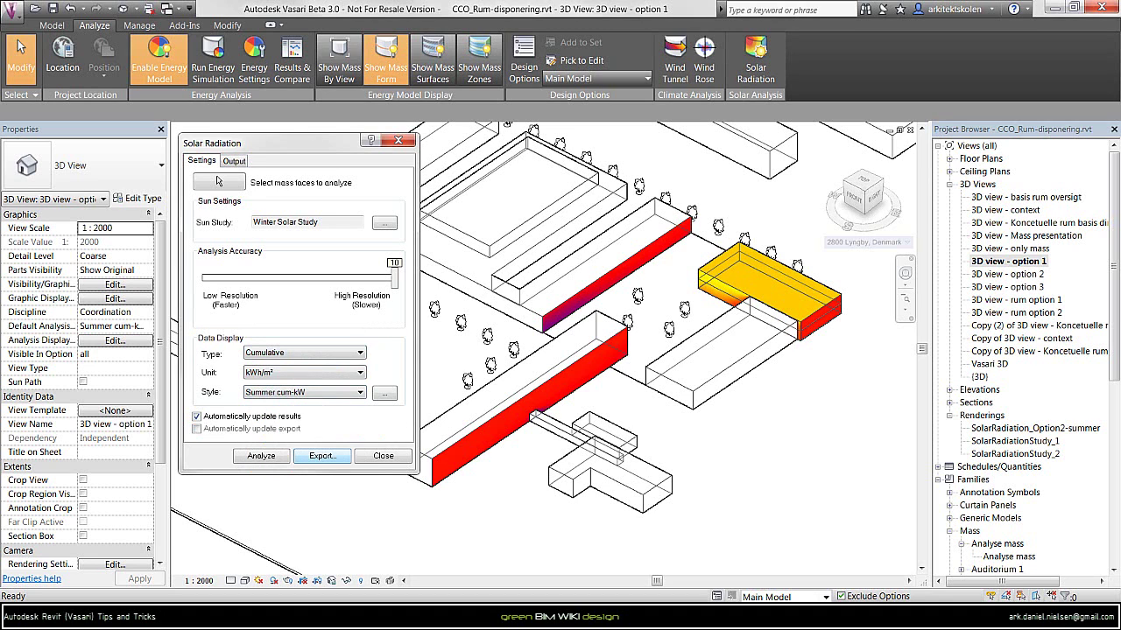
{"action": "left_click", "coordinate": [382, 455]}
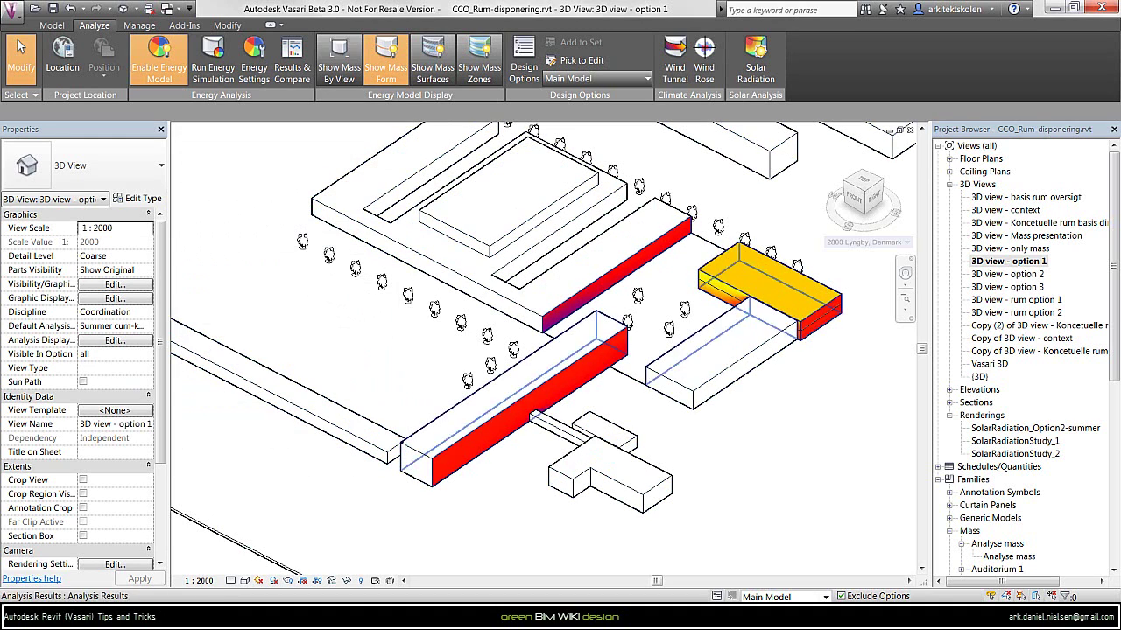
Pan to the analysed masses, review Graphic Display Options, and bring up the view scale list.
{"action": "middle_click_drag", "start_coordinate": [770, 197], "coordinate": [697, 241]}
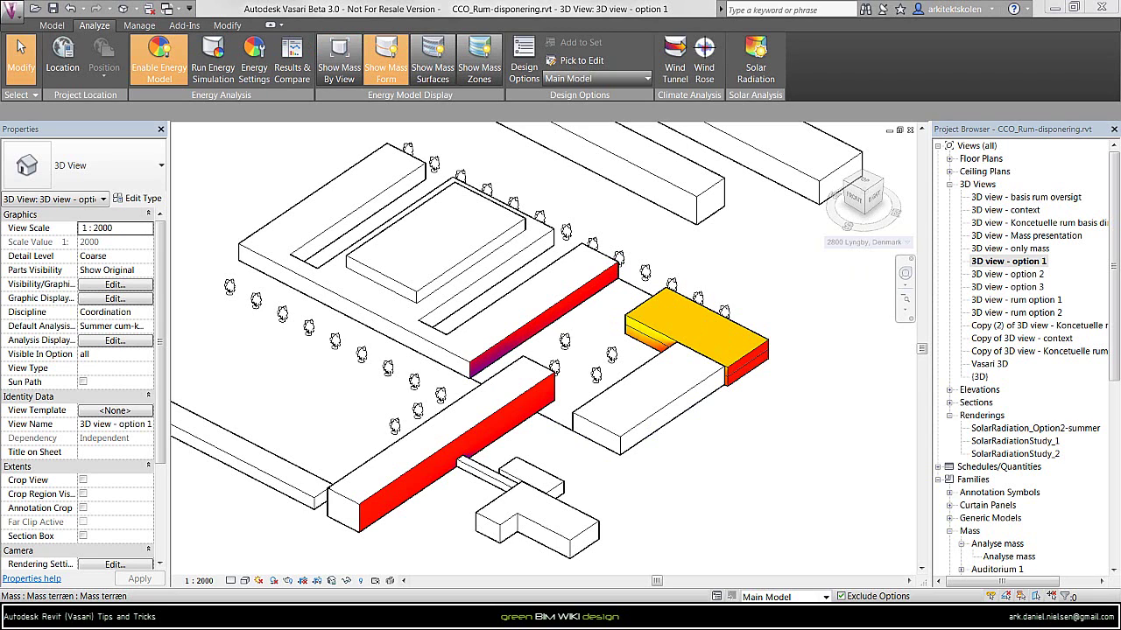
{"action": "left_click", "coordinate": [139, 25]}
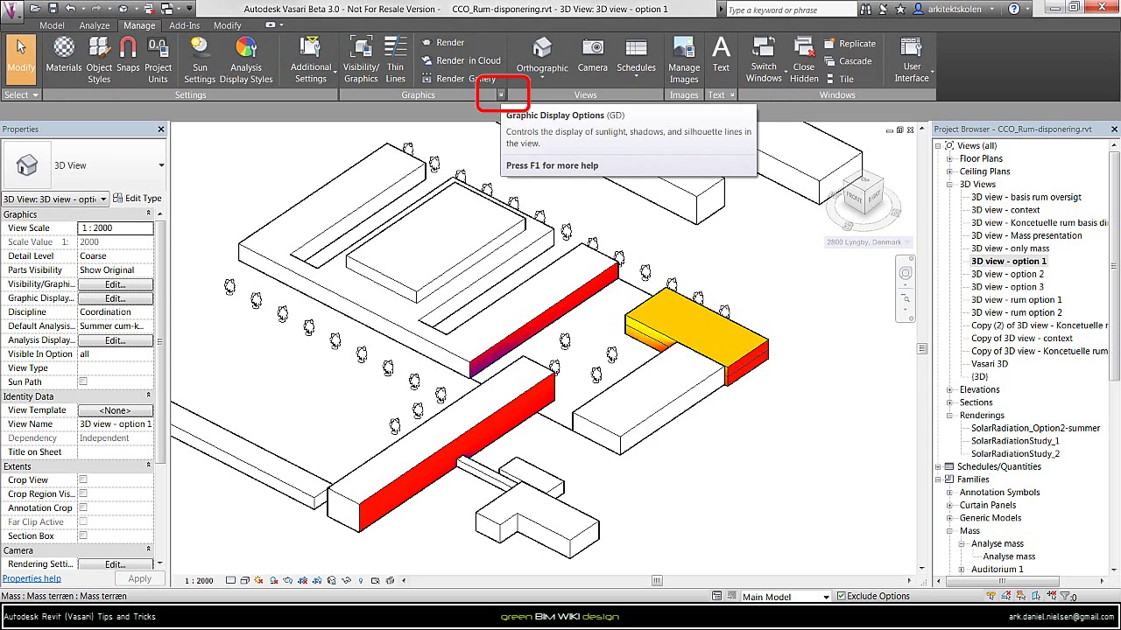
{"action": "left_click", "coordinate": [501, 94]}
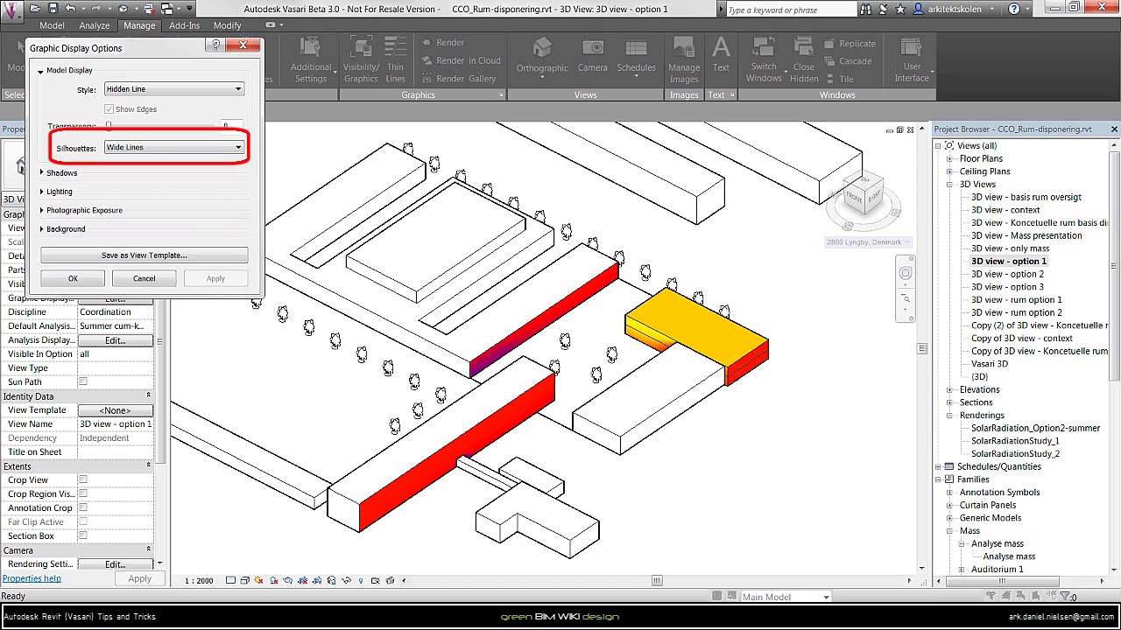
{"action": "key", "text": "Return"}
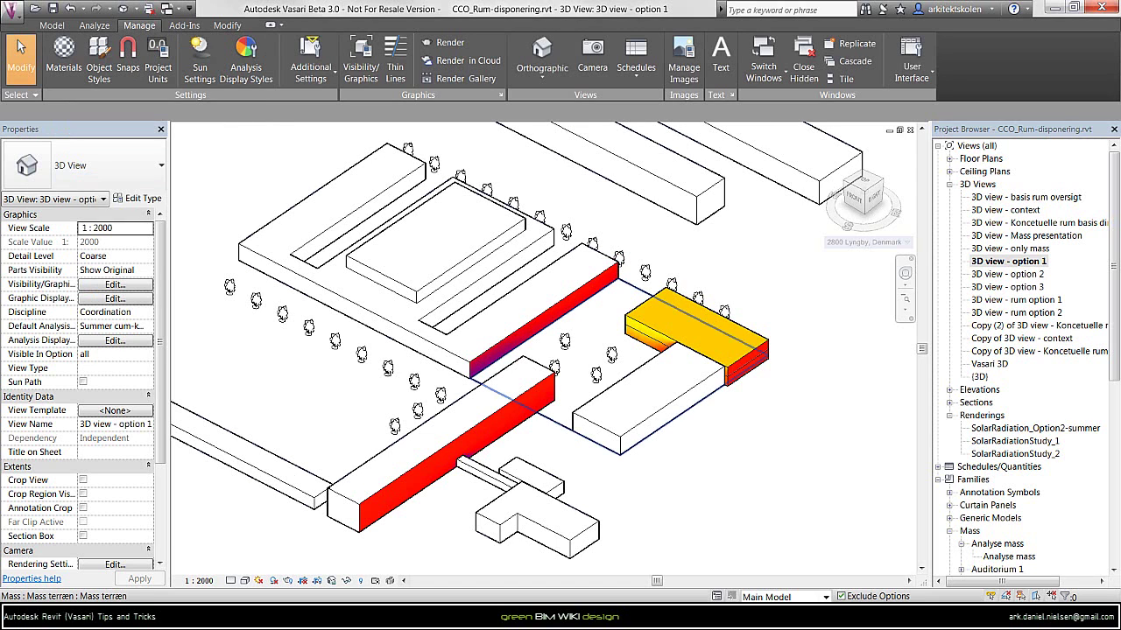
{"action": "left_click", "coordinate": [202, 581]}
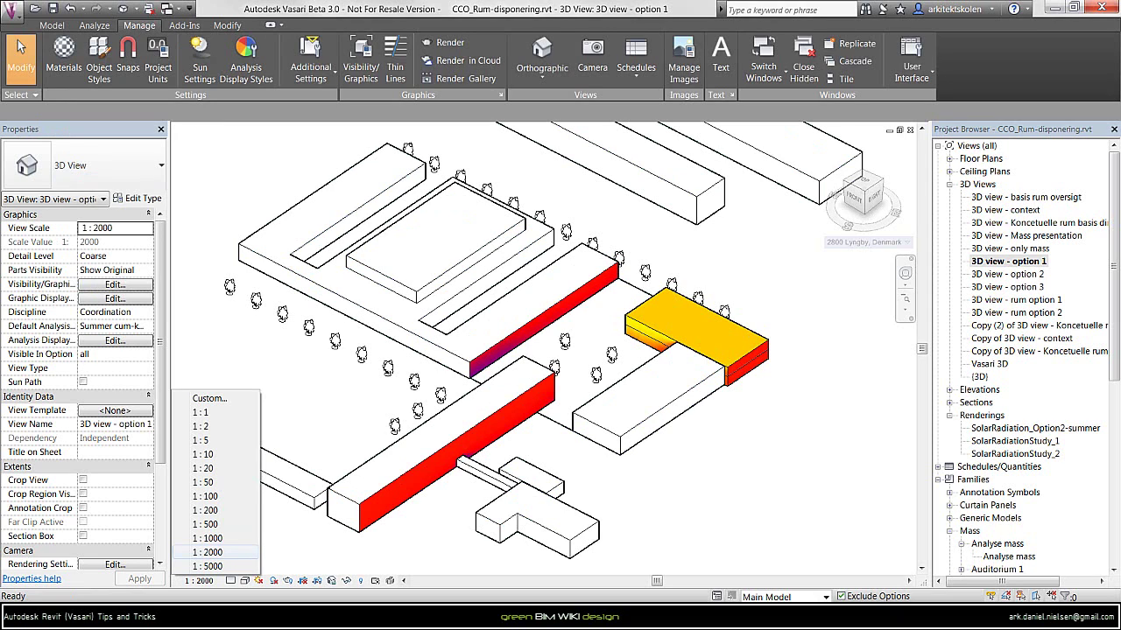
Dismiss the view scale list, keeping the 1 : 2000 scale.
{"action": "key", "text": "Escape"}
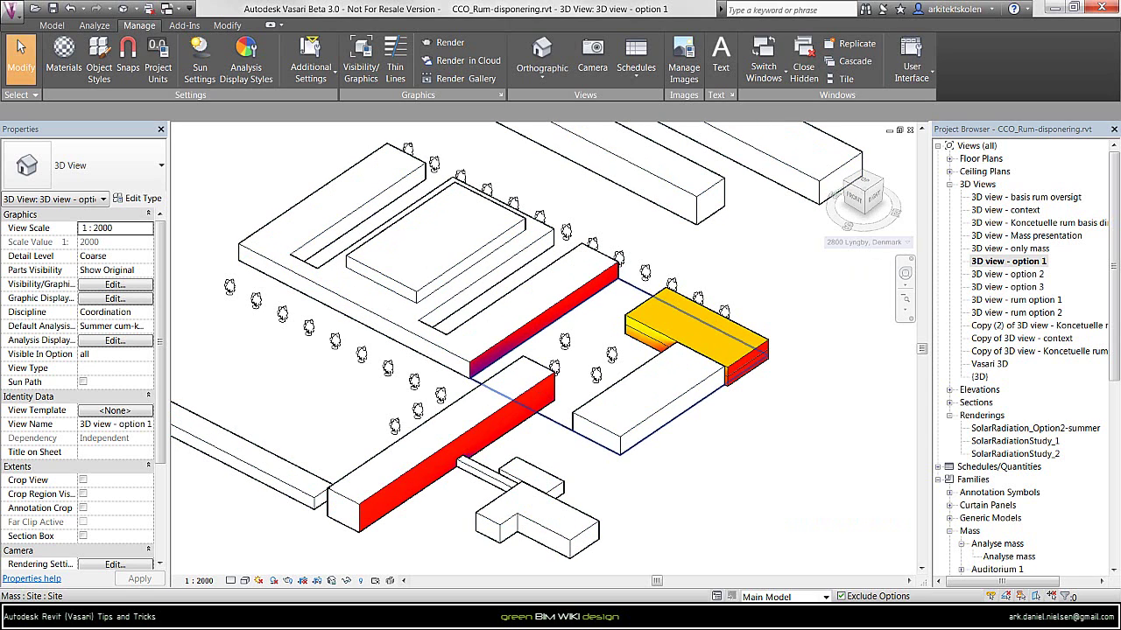
Zoom to the terrain mass, save and lock the orientation, then rotate to a back-left overhead view.
{"action": "left_click", "coordinate": [604, 312]}
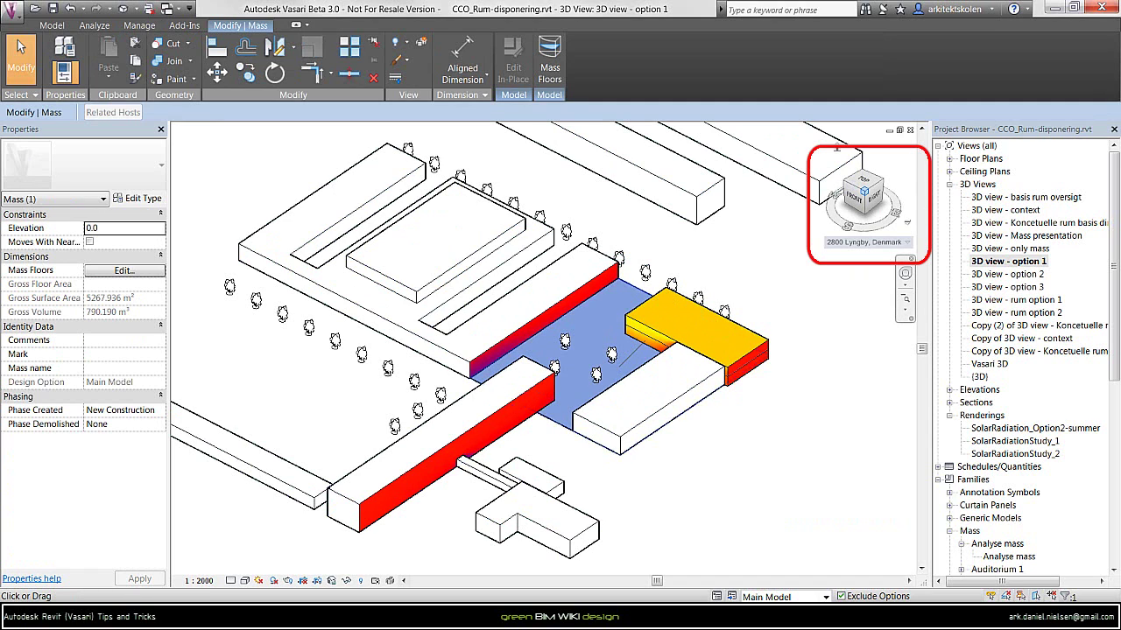
{"action": "left_click", "coordinate": [864, 191]}
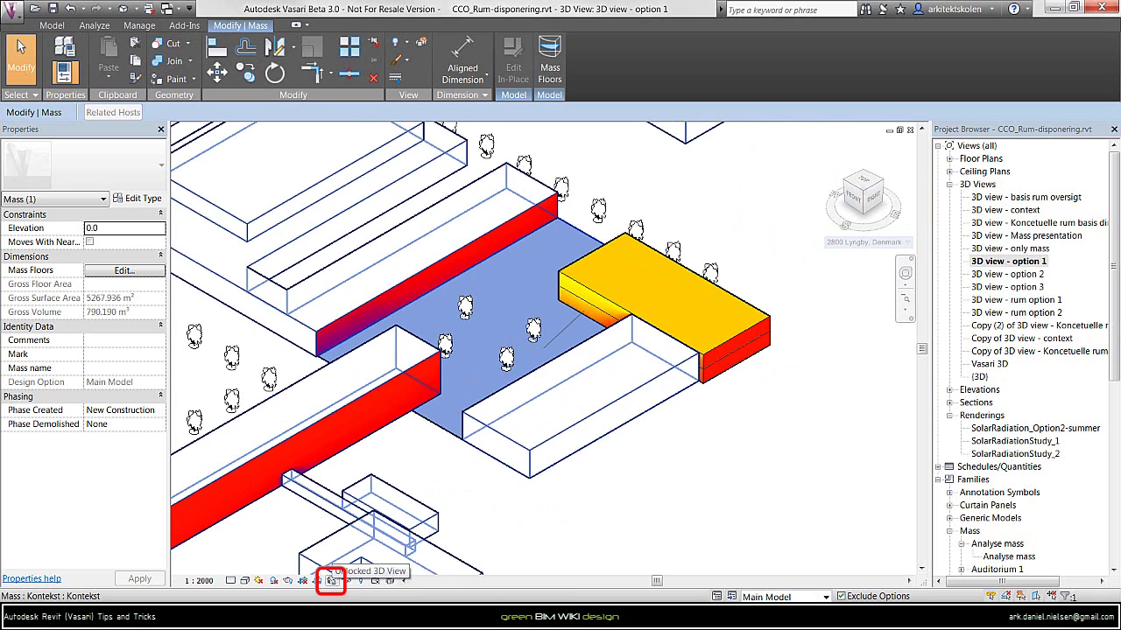
{"action": "left_click", "coordinate": [331, 581]}
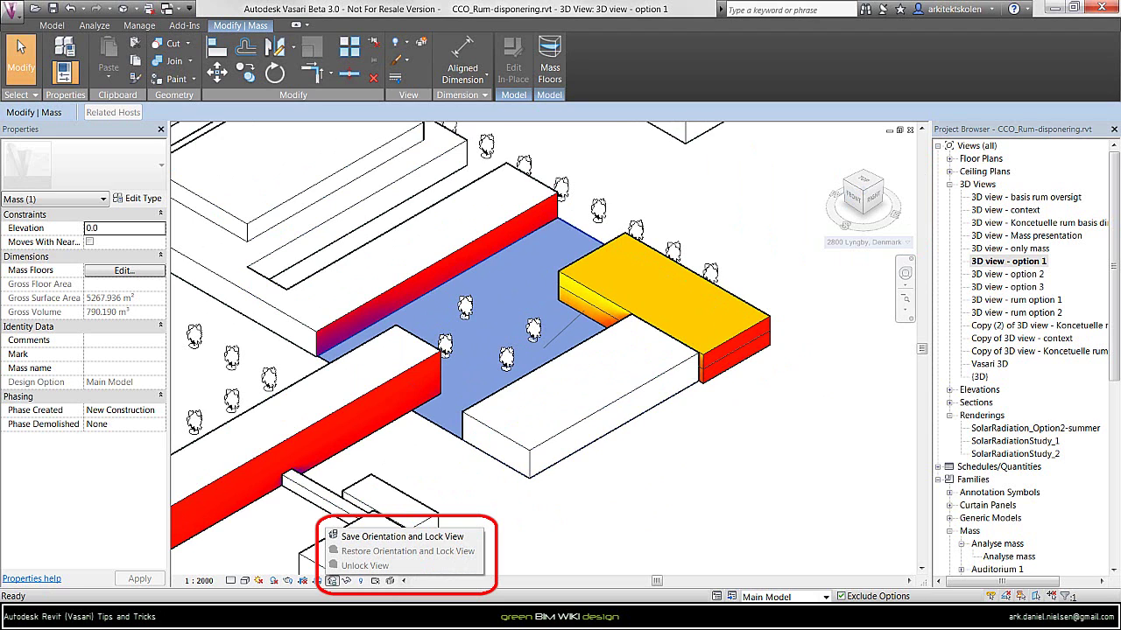
{"action": "left_click", "coordinate": [401, 537]}
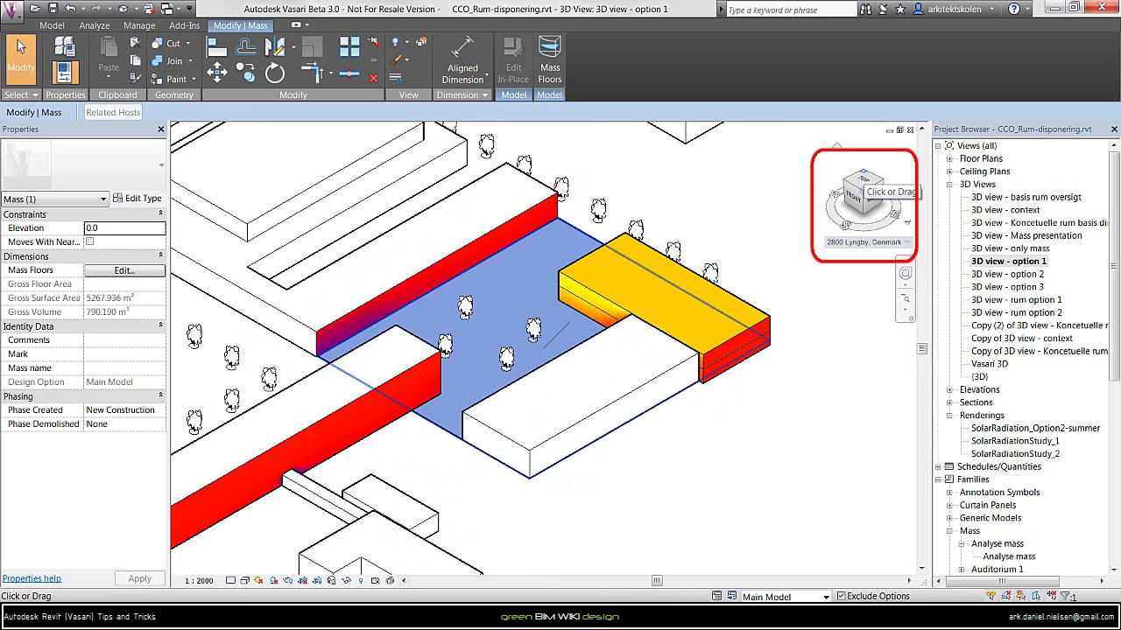
{"action": "left_click", "coordinate": [864, 179]}
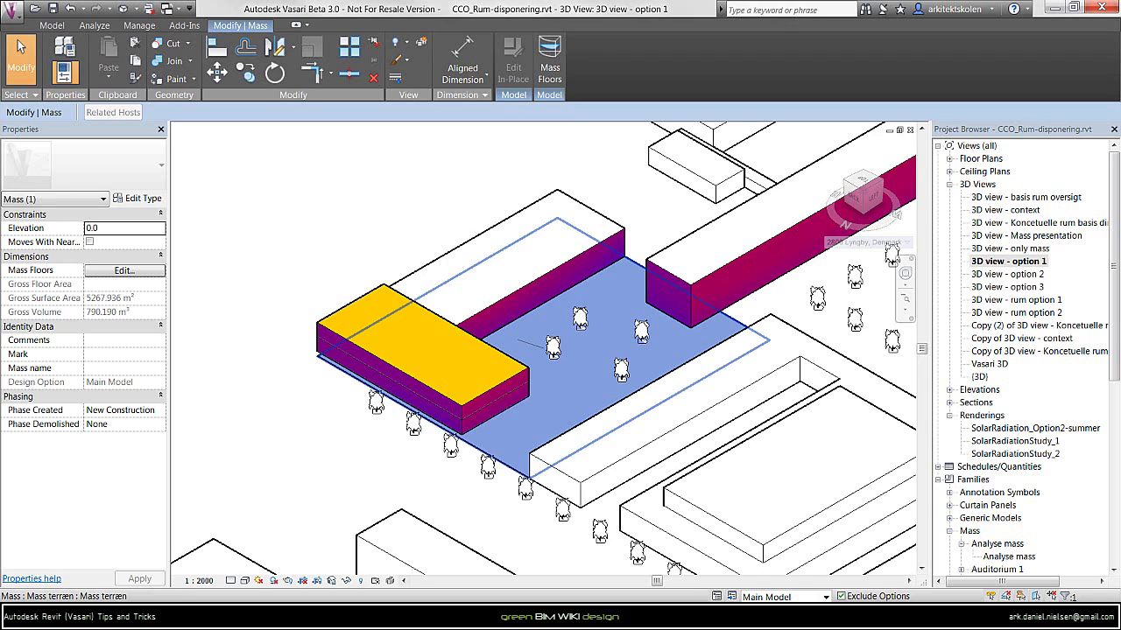
Start an image export, dismiss the mass warning, and export only the visible window portion.
{"action": "key", "text": "Escape"}
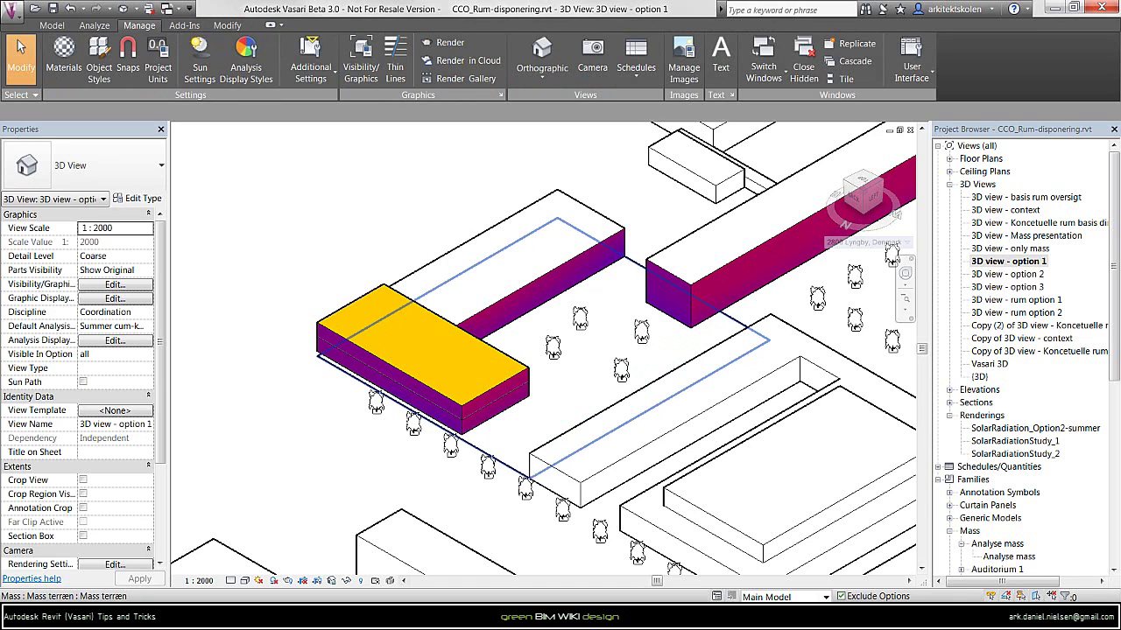
{"action": "left_click", "coordinate": [12, 12]}
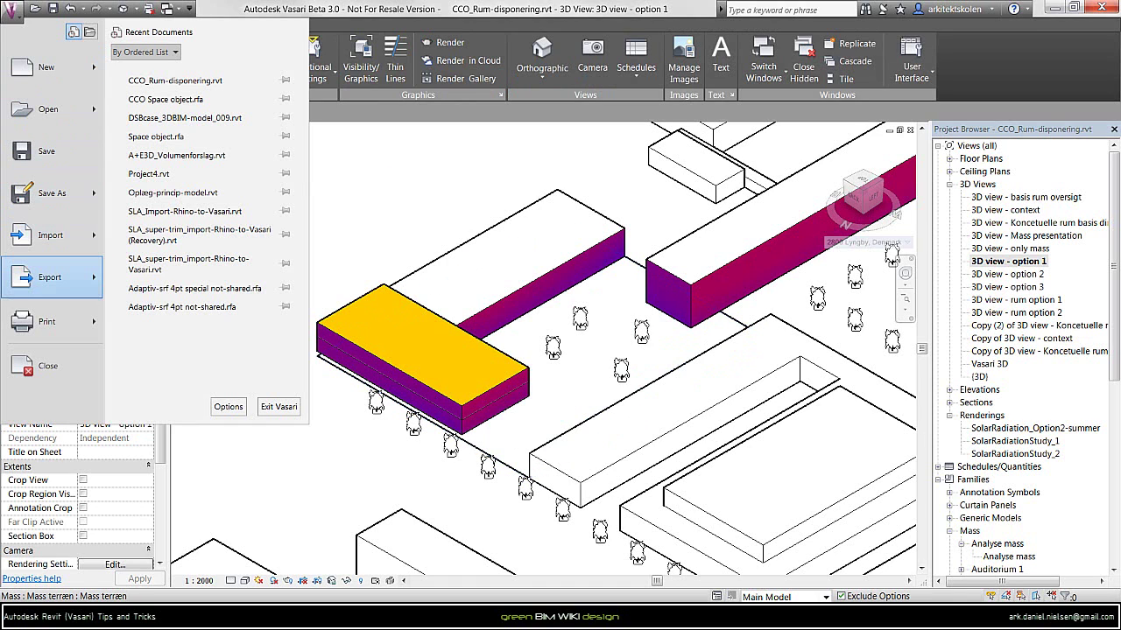
{"action": "mouse_move", "coordinate": [53, 276]}
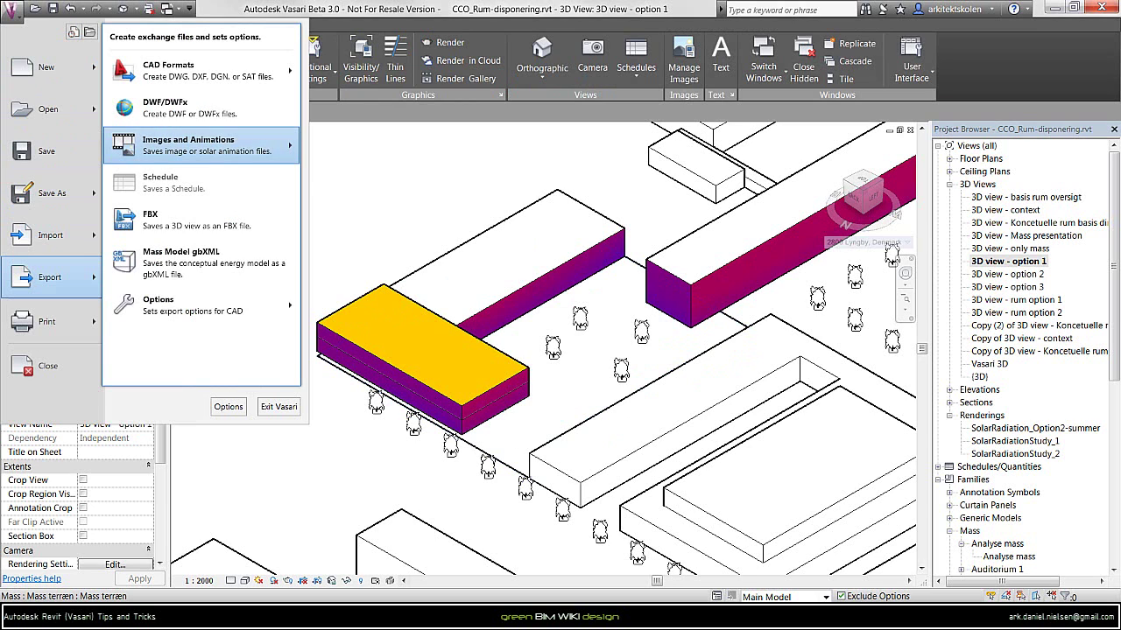
{"action": "mouse_move", "coordinate": [201, 145]}
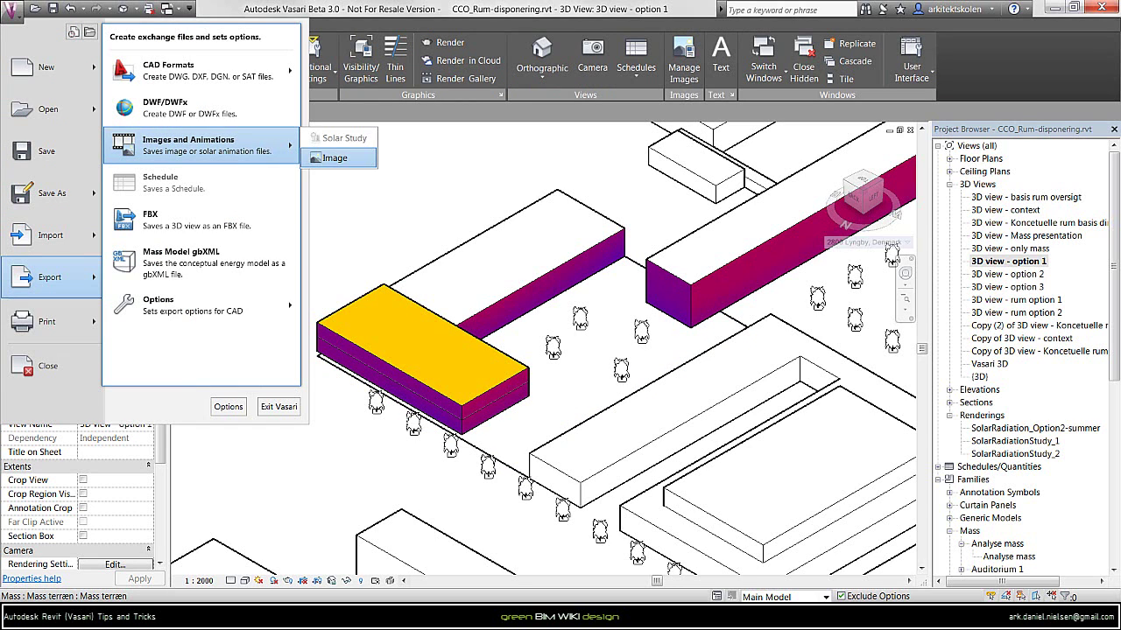
{"action": "left_click", "coordinate": [335, 157]}
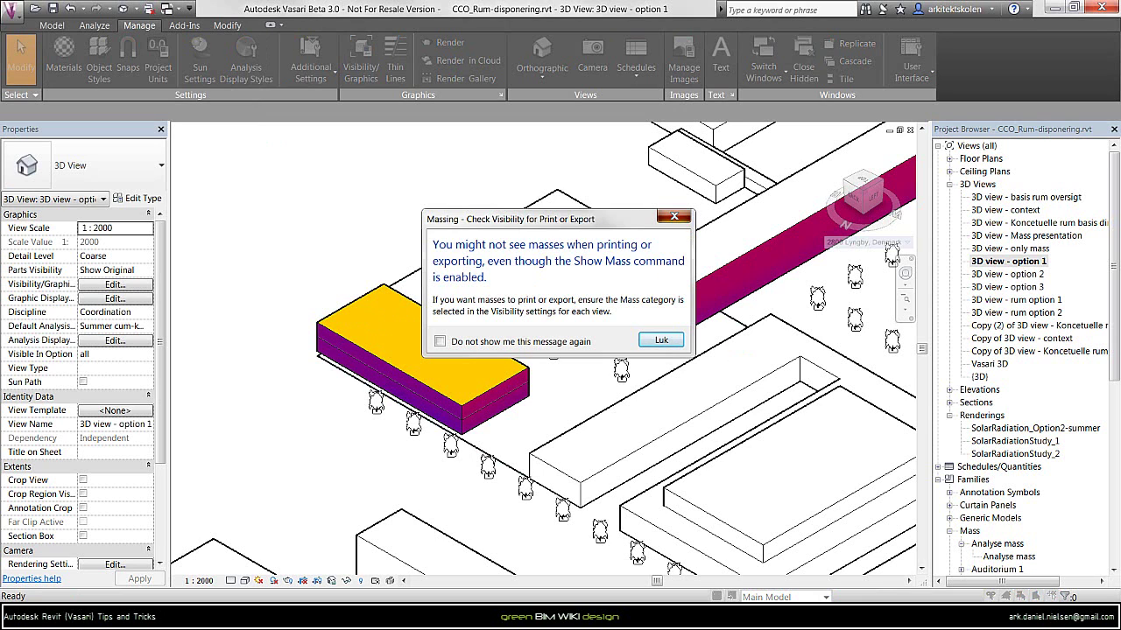
{"action": "left_click", "coordinate": [675, 216]}
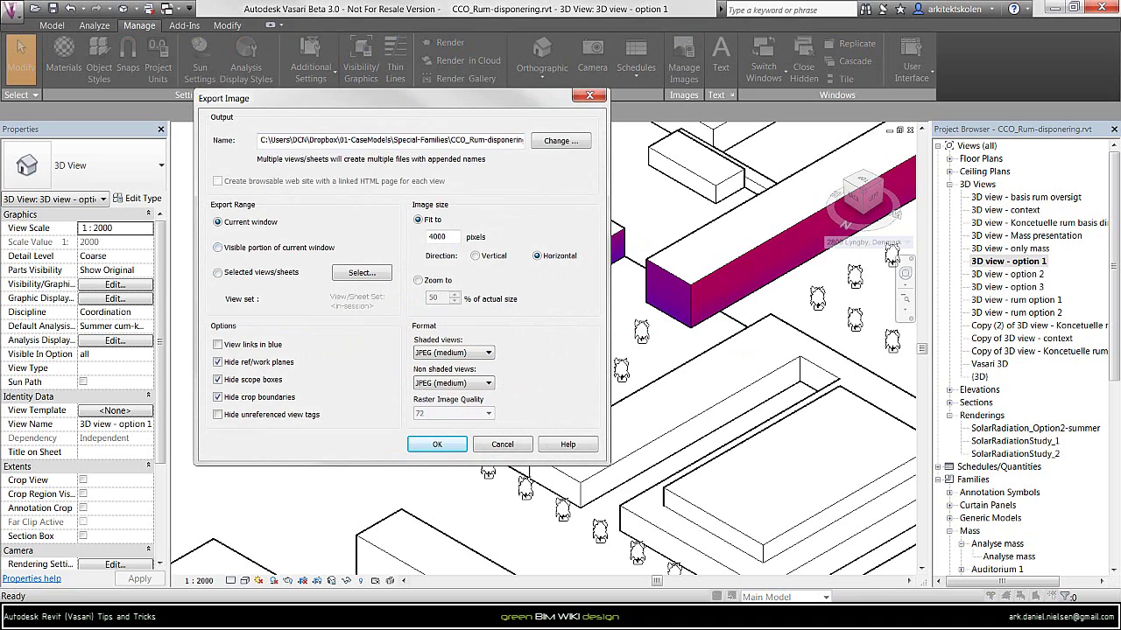
{"action": "left_click", "coordinate": [218, 247]}
Pick the export file name and folder, then set the image width to 4000 pixels.
{"action": "left_click", "coordinate": [560, 141]}
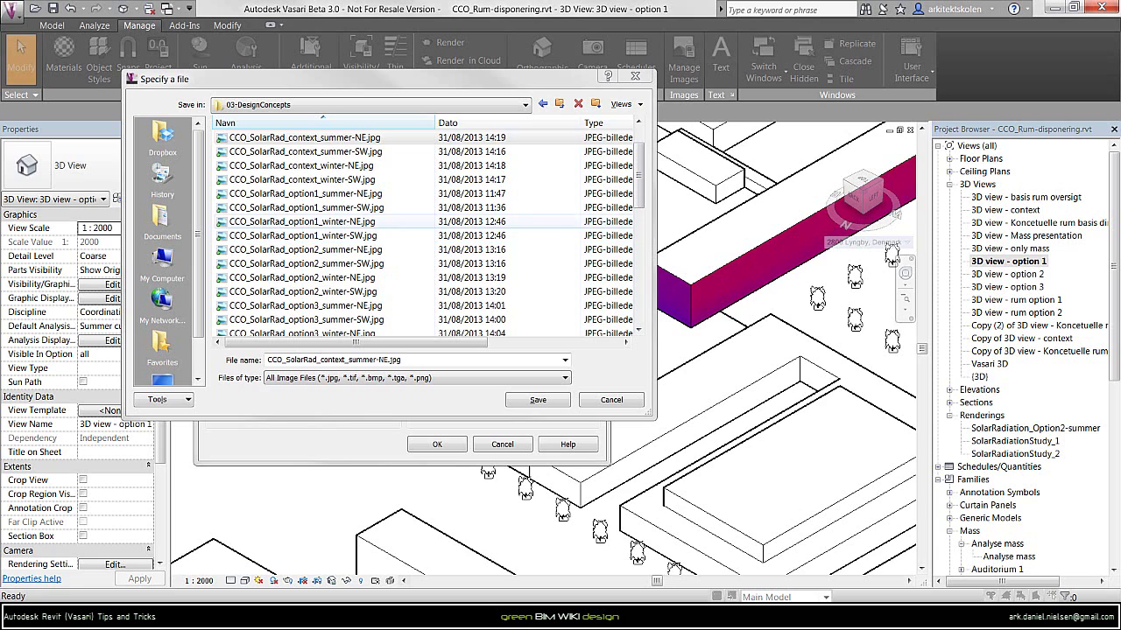
{"action": "left_click", "coordinate": [302, 222]}
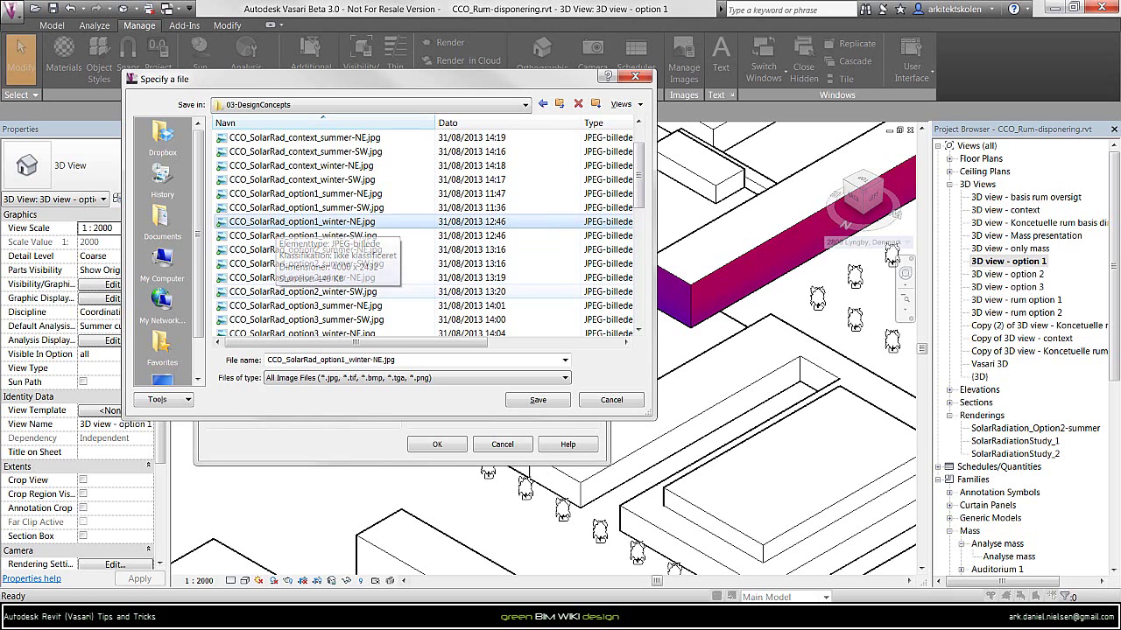
{"action": "key", "text": "Return"}
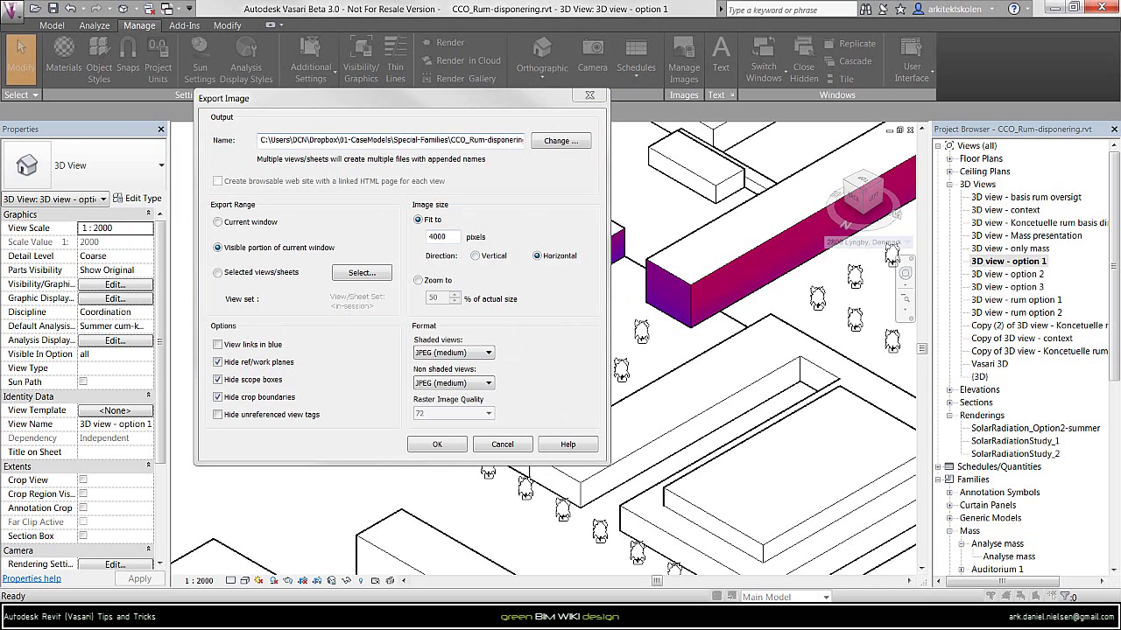
{"action": "left_click", "coordinate": [437, 237]}
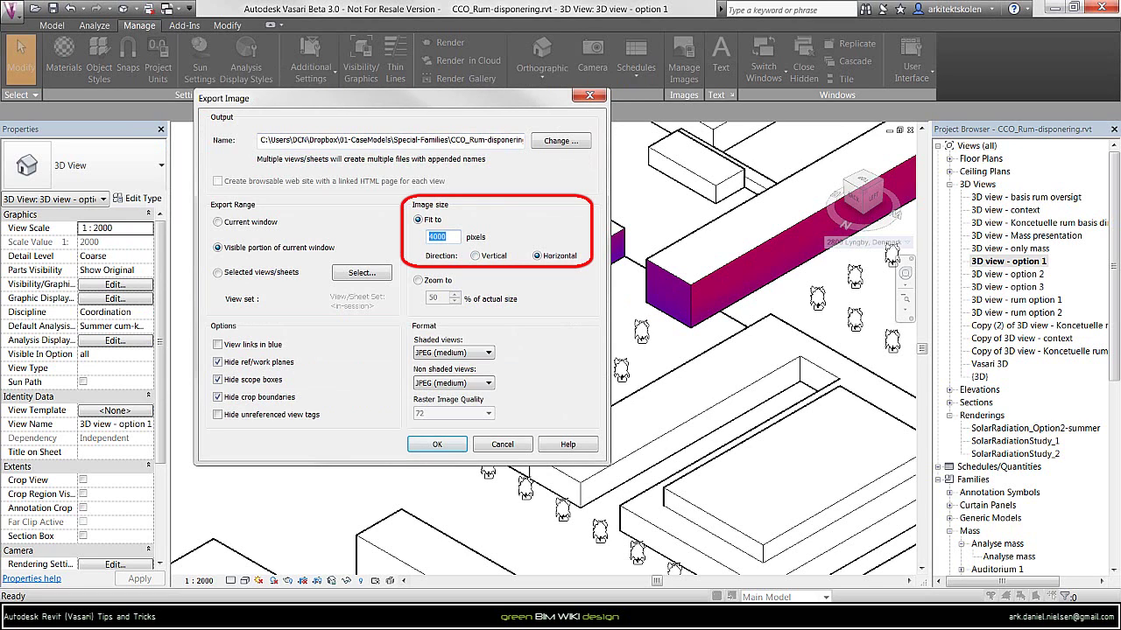
{"action": "left_click", "coordinate": [446, 236]}
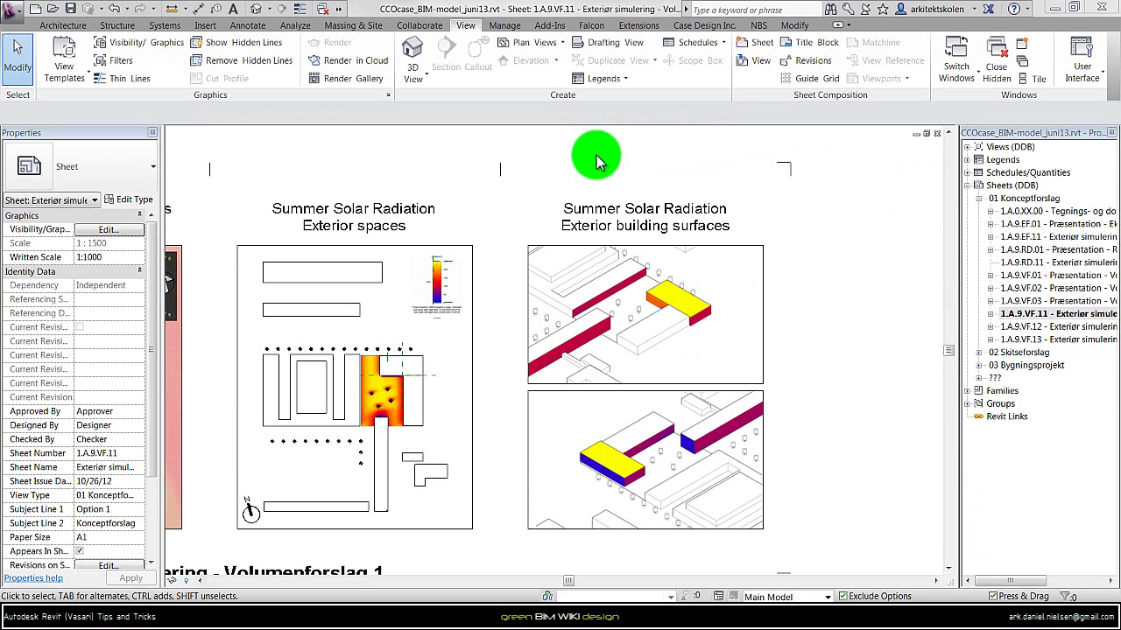
Start a new drafting view and edit its name to V1 - SolarRad - summer NE 2.
{"action": "left_click", "coordinate": [604, 42]}
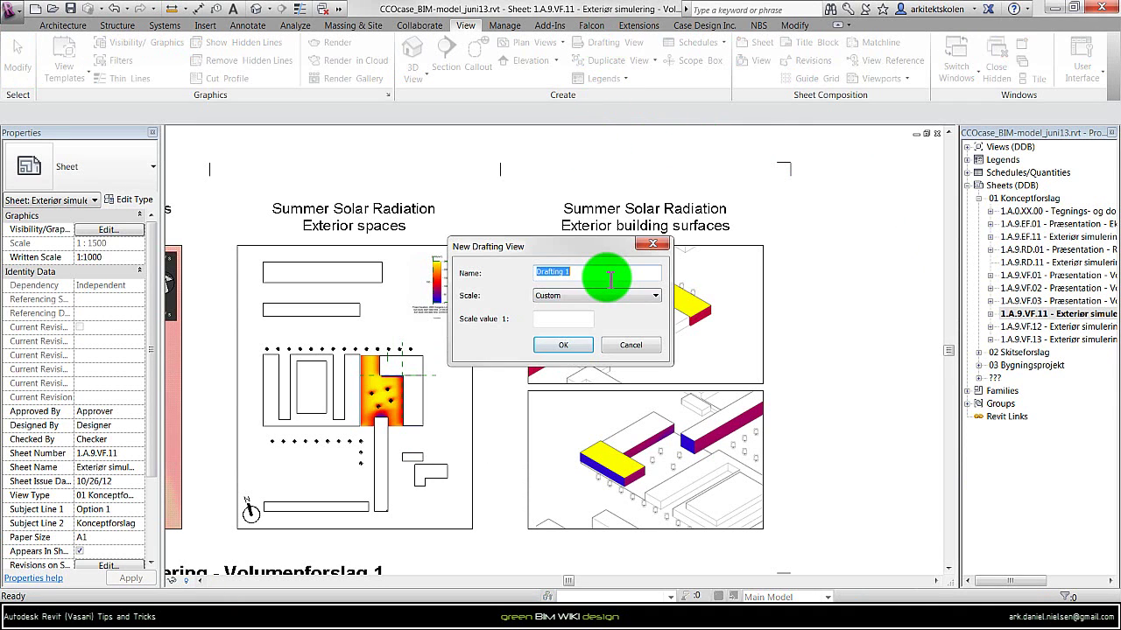
{"action": "type", "text": "VF - SolarRad - summer NE"}
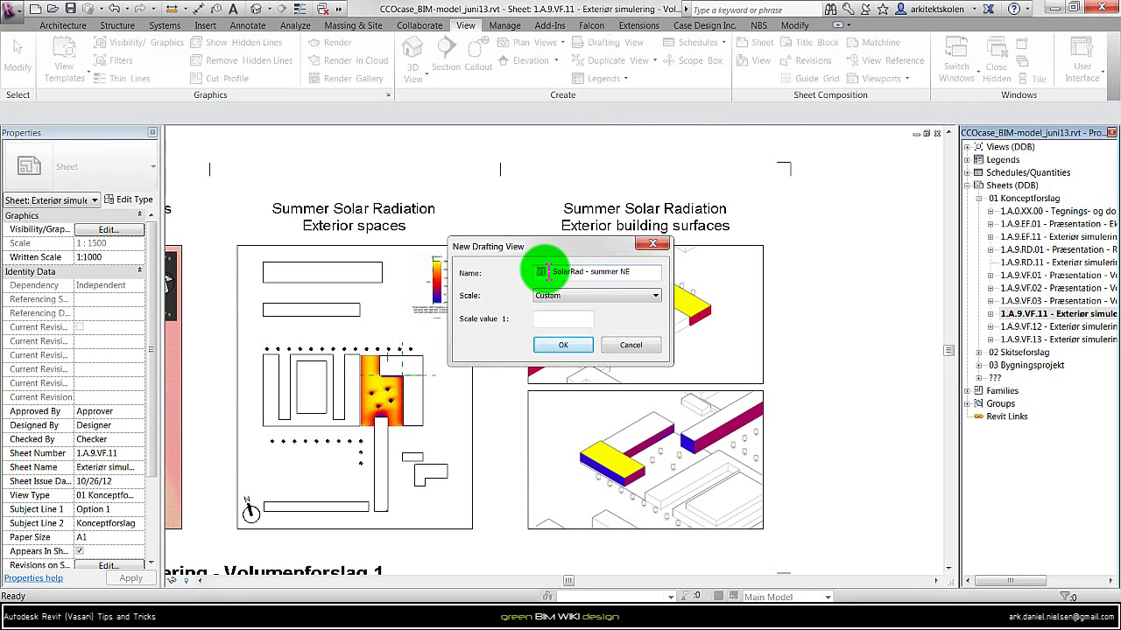
{"action": "double_click", "coordinate": [541, 273]}
{"action": "type", "text": "V1 -"}
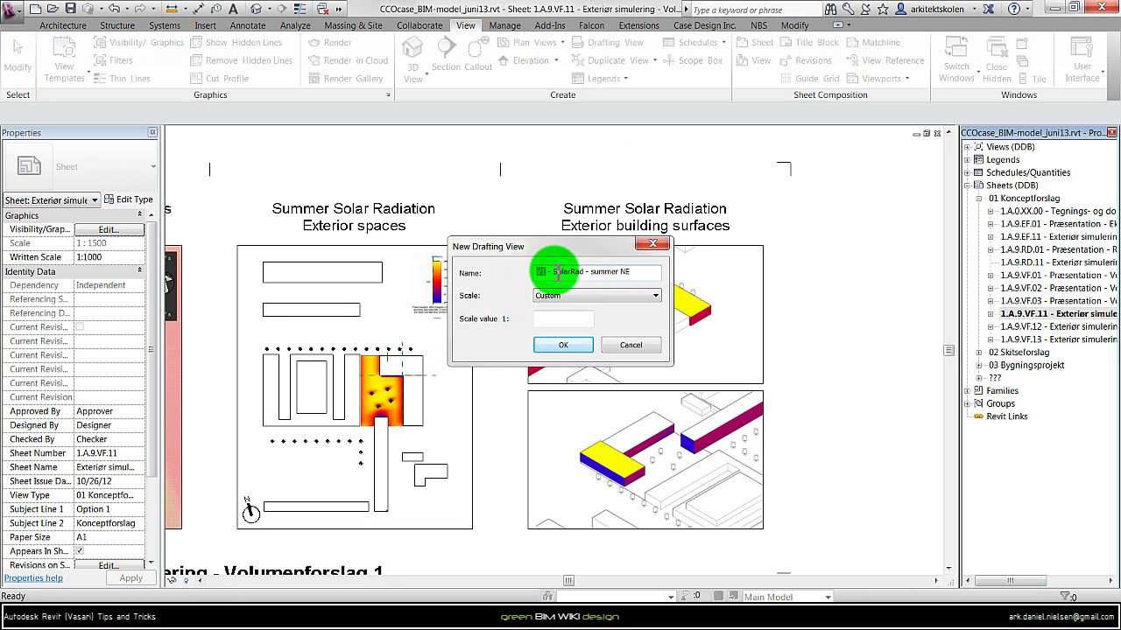
{"action": "double_click", "coordinate": [583, 273]}
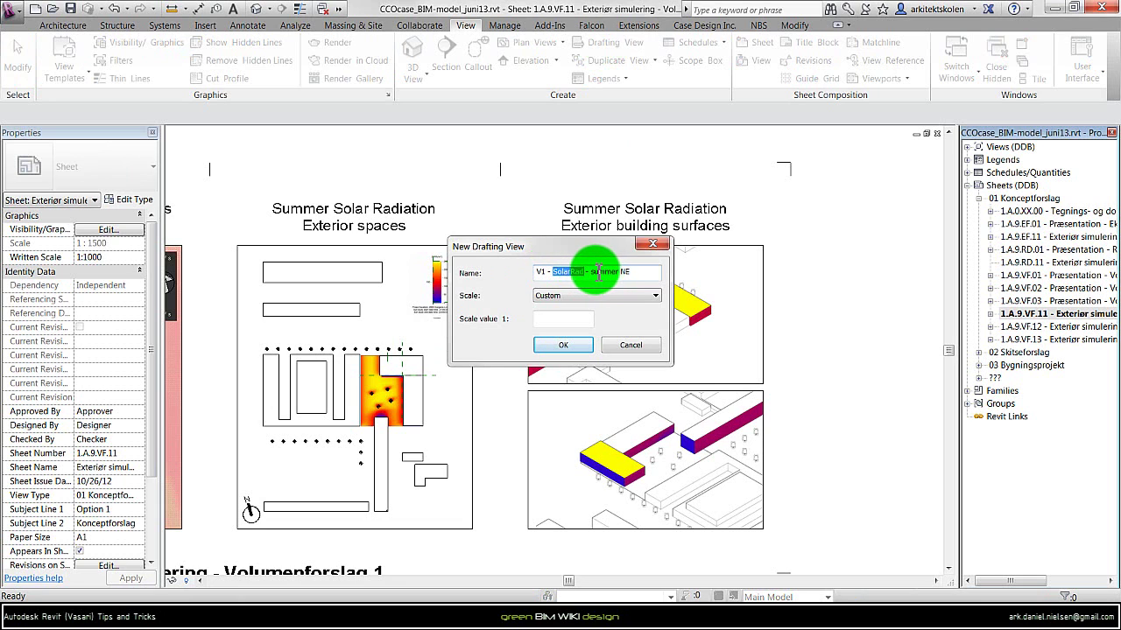
{"action": "left_click", "coordinate": [592, 272]}
{"action": "left_click_drag", "start_coordinate": [592, 272], "coordinate": [652, 276]}
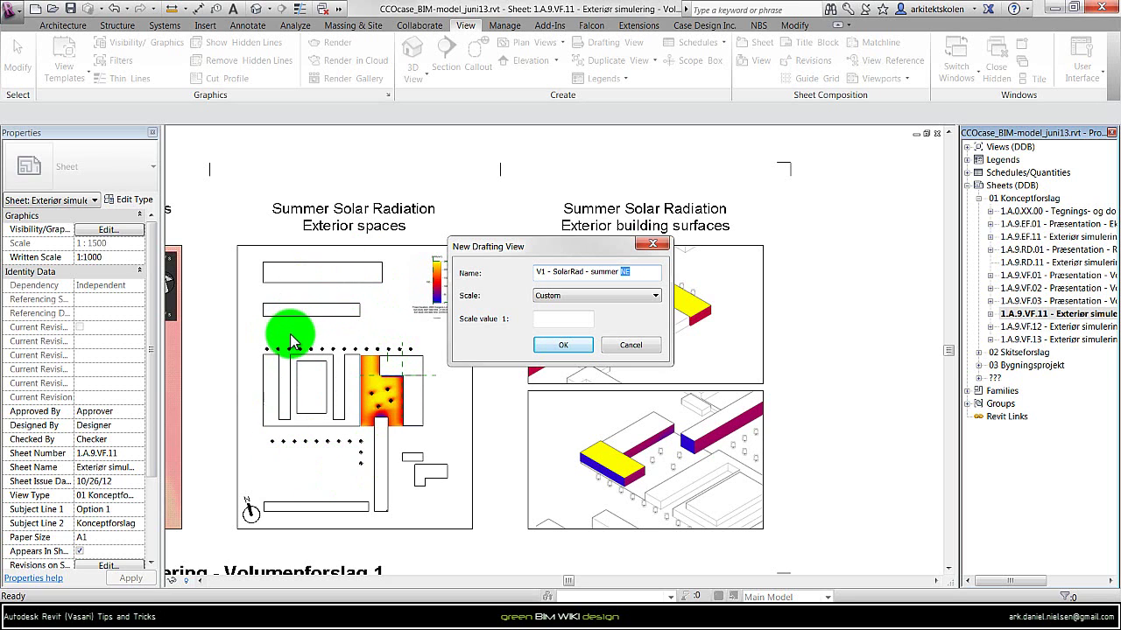
Give the drafting view a custom 1:1500 scale and create it.
{"action": "left_click", "coordinate": [551, 320]}
{"action": "type", "text": "1500"}
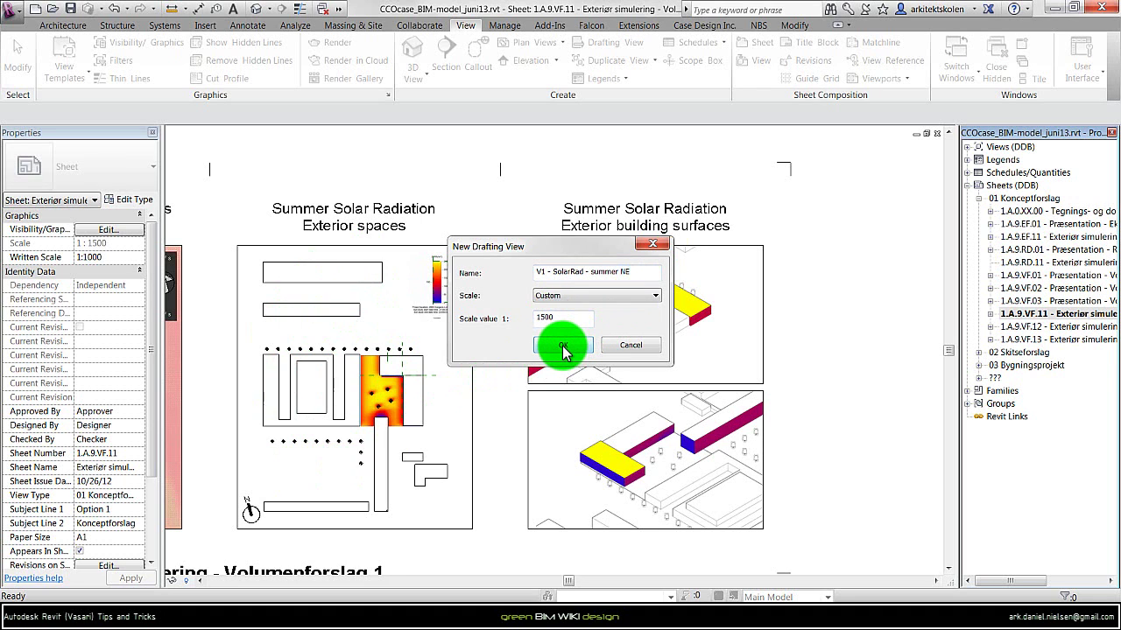
{"action": "left_click", "coordinate": [563, 346]}
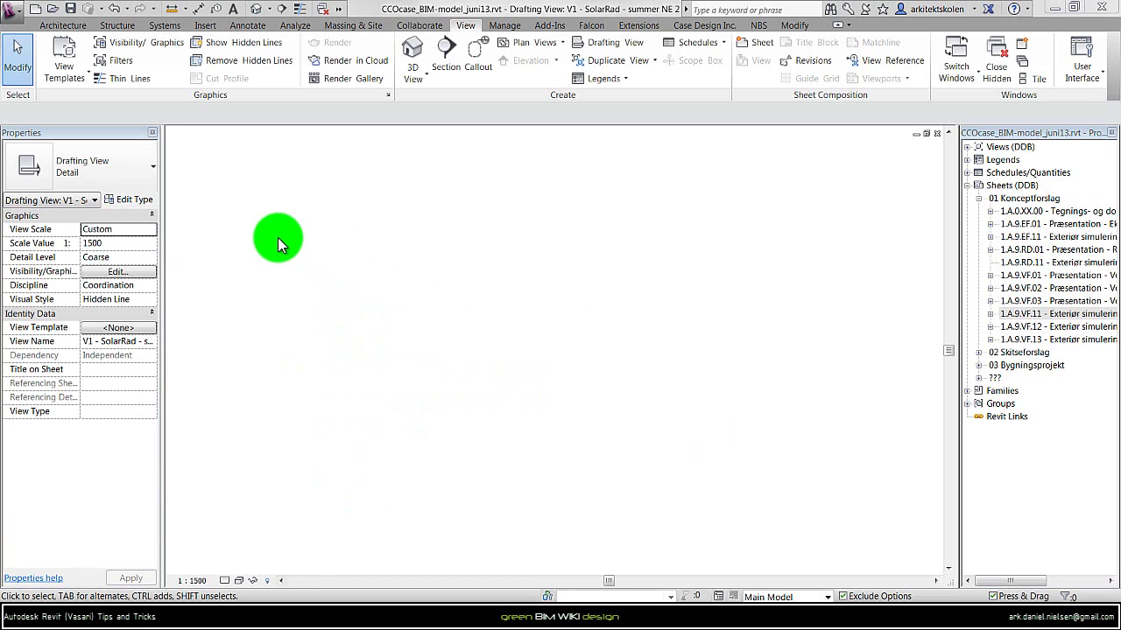
Import CCO_SolarRad_option1_summer-NE.jpg and place it in the drafting view.
{"action": "left_click", "coordinate": [205, 26]}
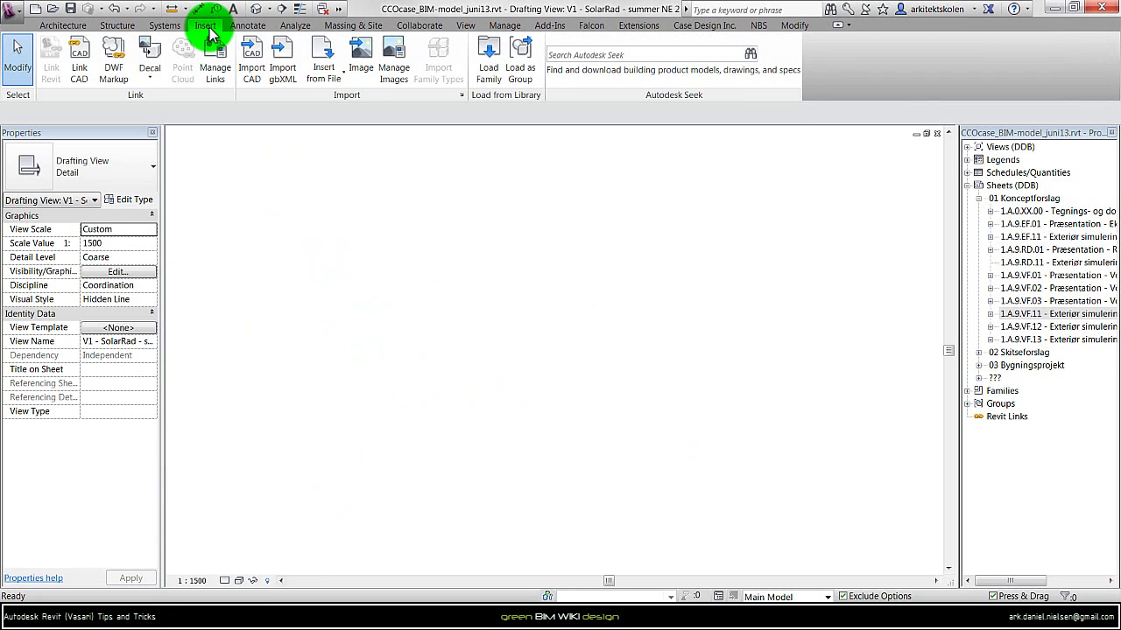
{"action": "left_click", "coordinate": [361, 70]}
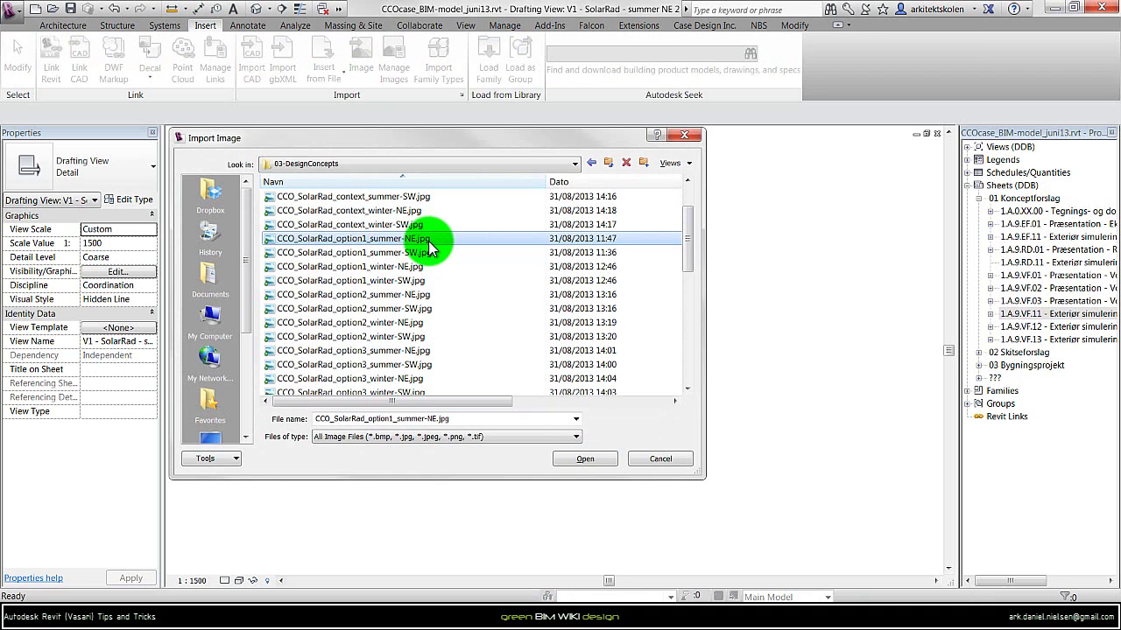
{"action": "left_click", "coordinate": [585, 458]}
{"action": "left_click", "coordinate": [729, 391]}
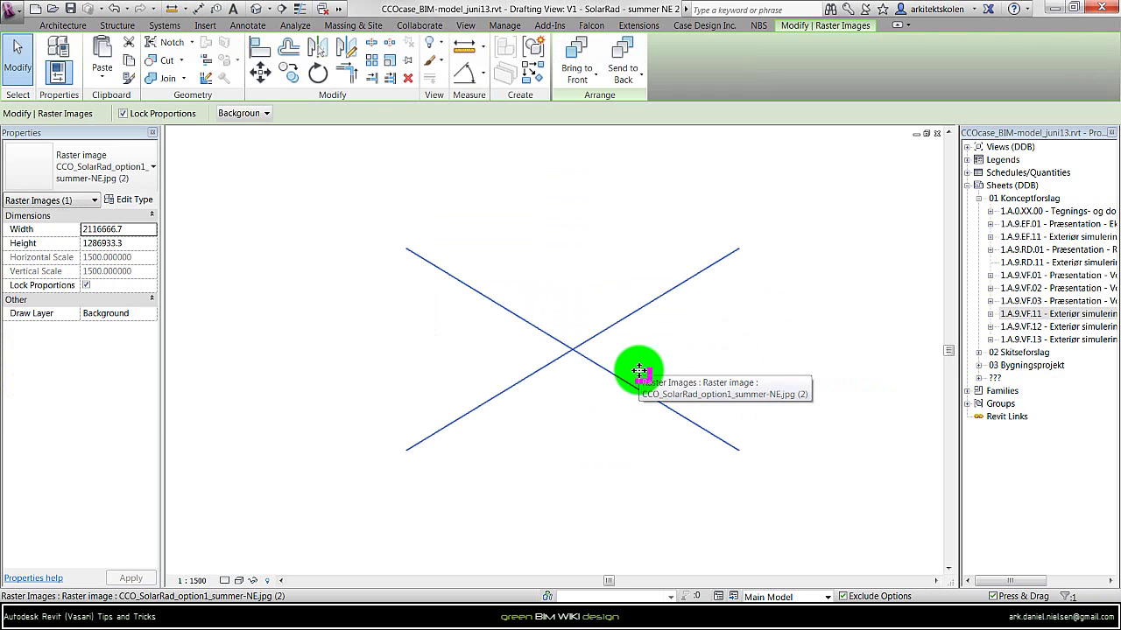
Deselect the placed image and return to sheet 1.A.9.VF.11.
{"action": "scroll", "coordinate": [593, 373], "scroll_direction": "up", "scroll_amount": 5}
{"action": "scroll", "coordinate": [592, 373], "scroll_direction": "down", "scroll_amount": 7}
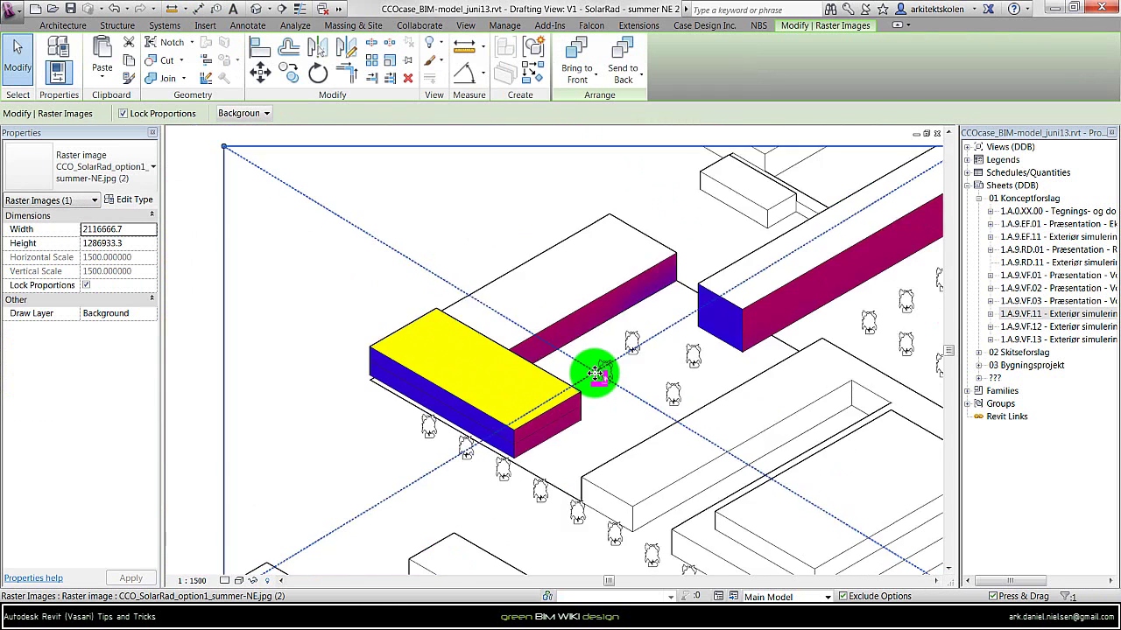
{"action": "left_click", "coordinate": [760, 366]}
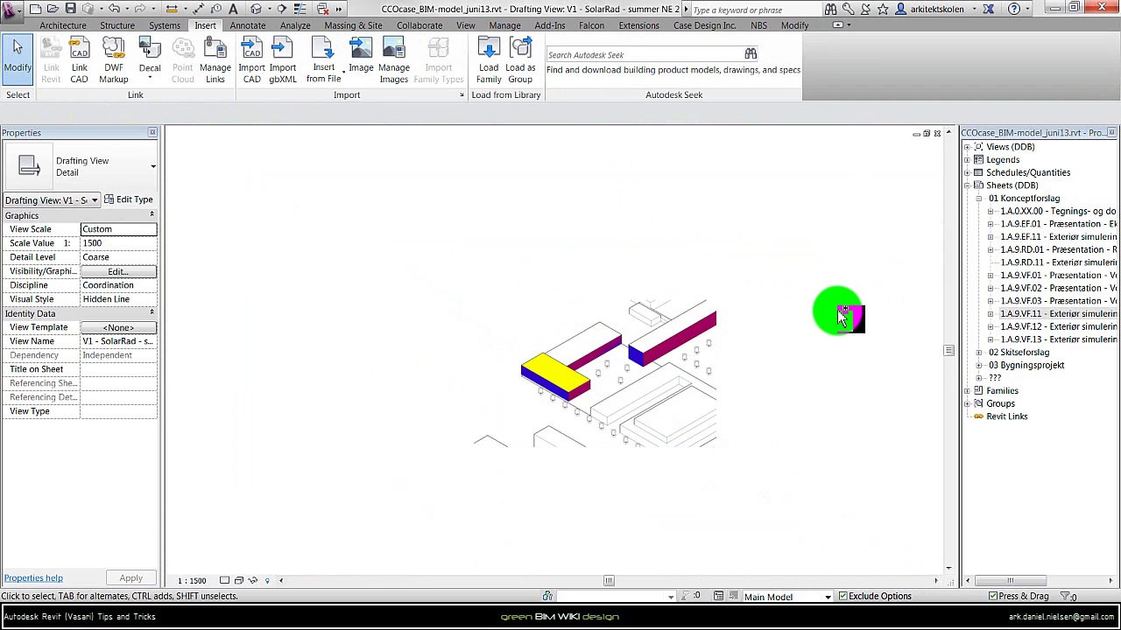
{"action": "key", "text": "ctrl+Tab"}
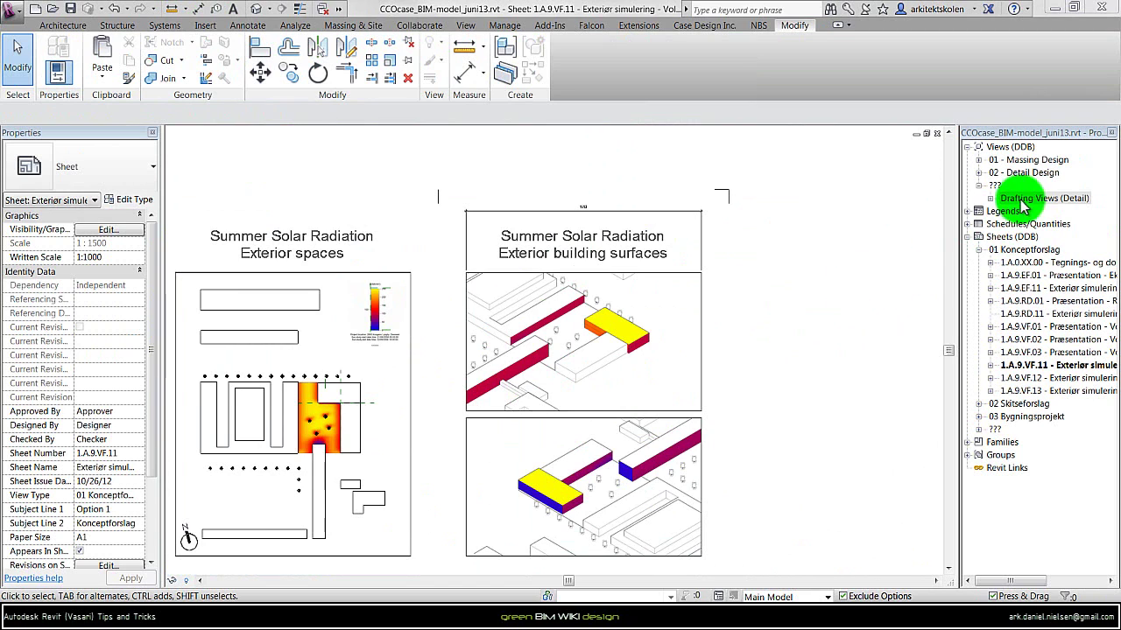
Place the V1 - SolarRad - summer NE 2 drafting view as a No Title viewport over the Exterior building surfaces frame.
{"action": "double_click", "coordinate": [1037, 198]}
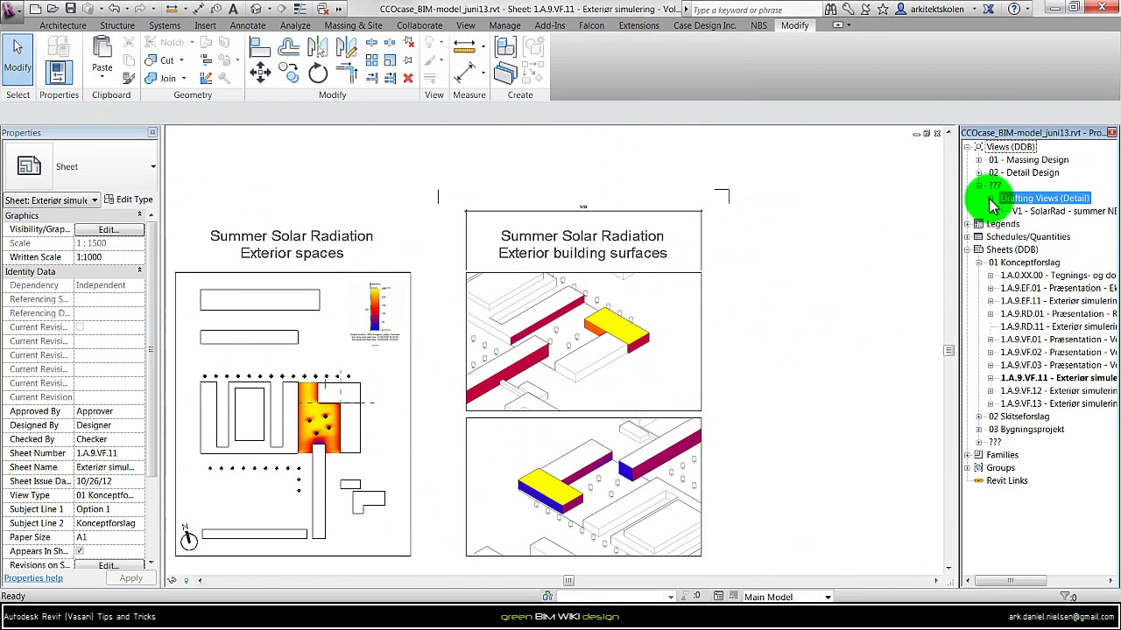
{"action": "left_click", "coordinate": [1053, 211]}
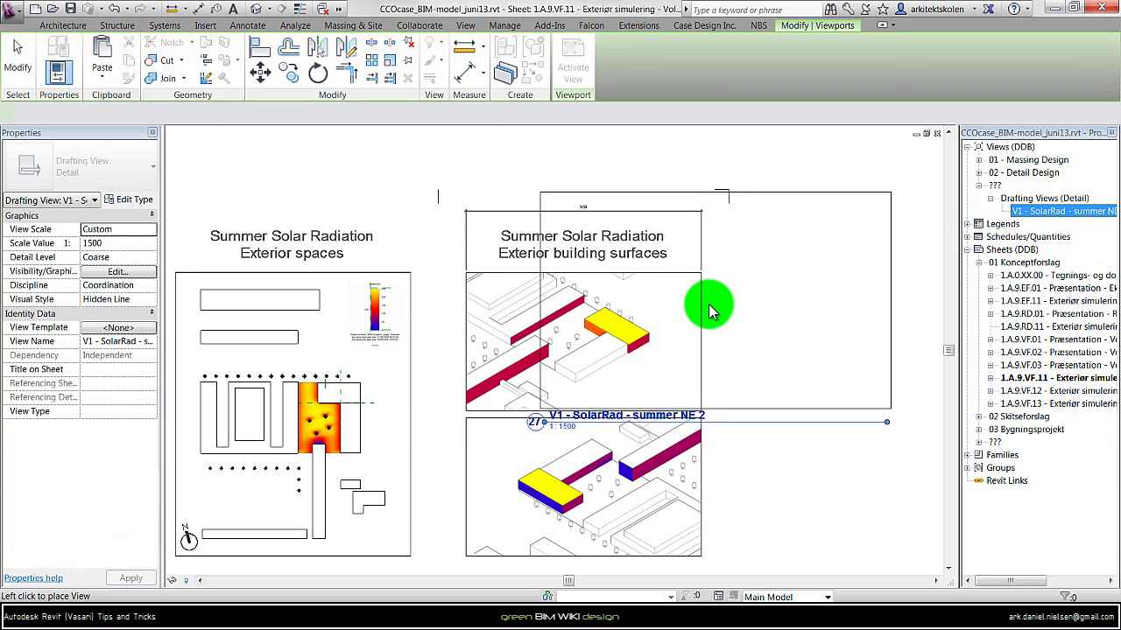
{"action": "left_click", "coordinate": [782, 305]}
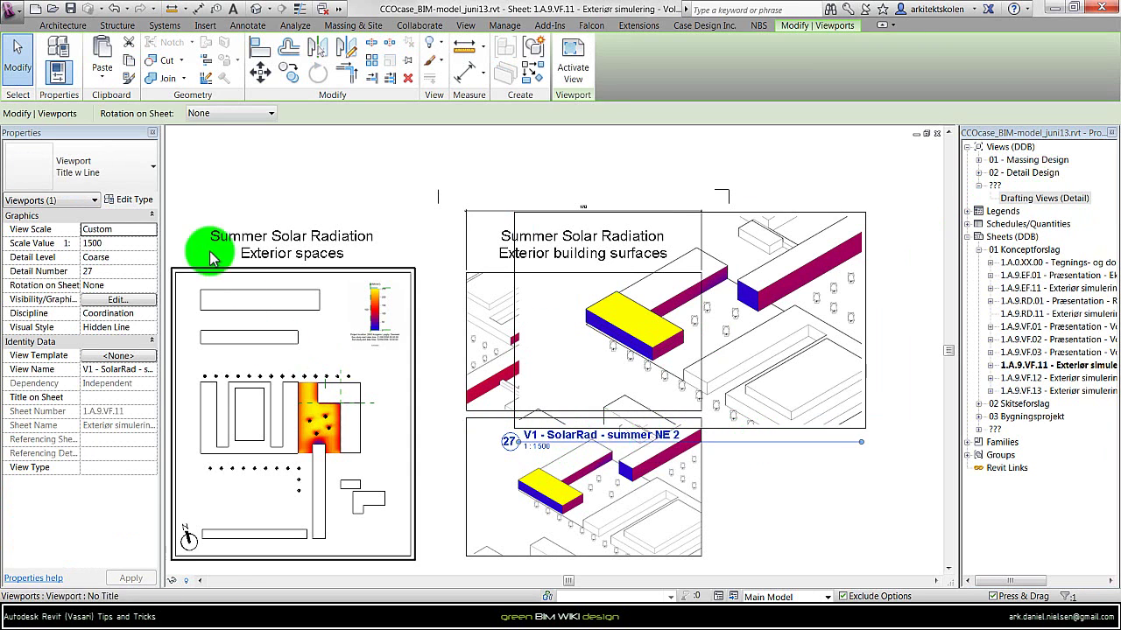
{"action": "left_click", "coordinate": [105, 169]}
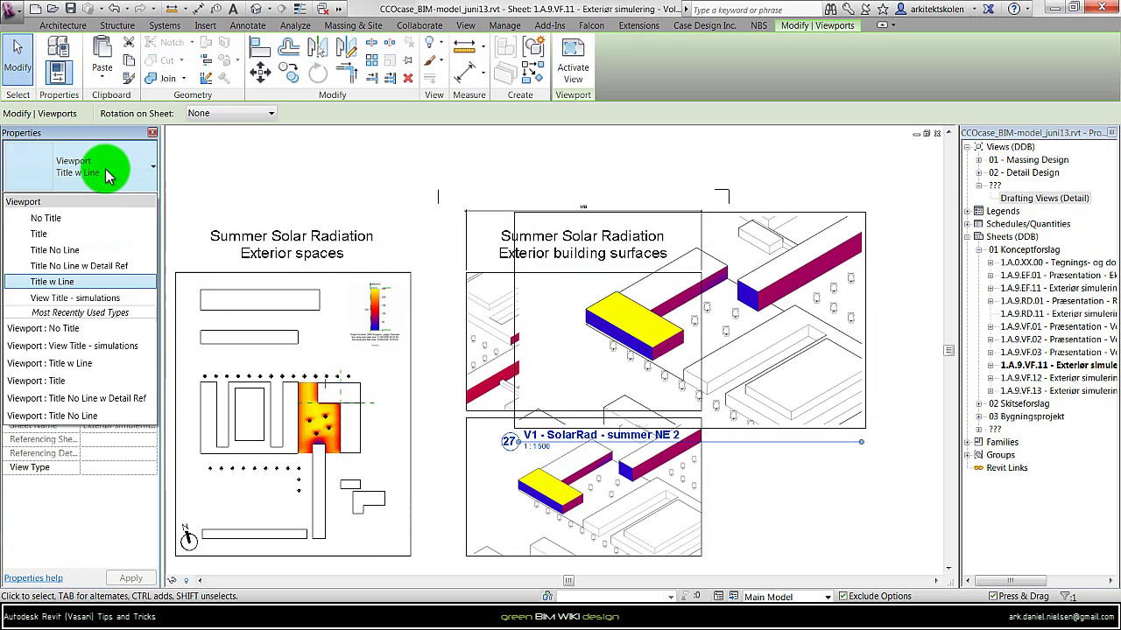
{"action": "left_click", "coordinate": [91, 225]}
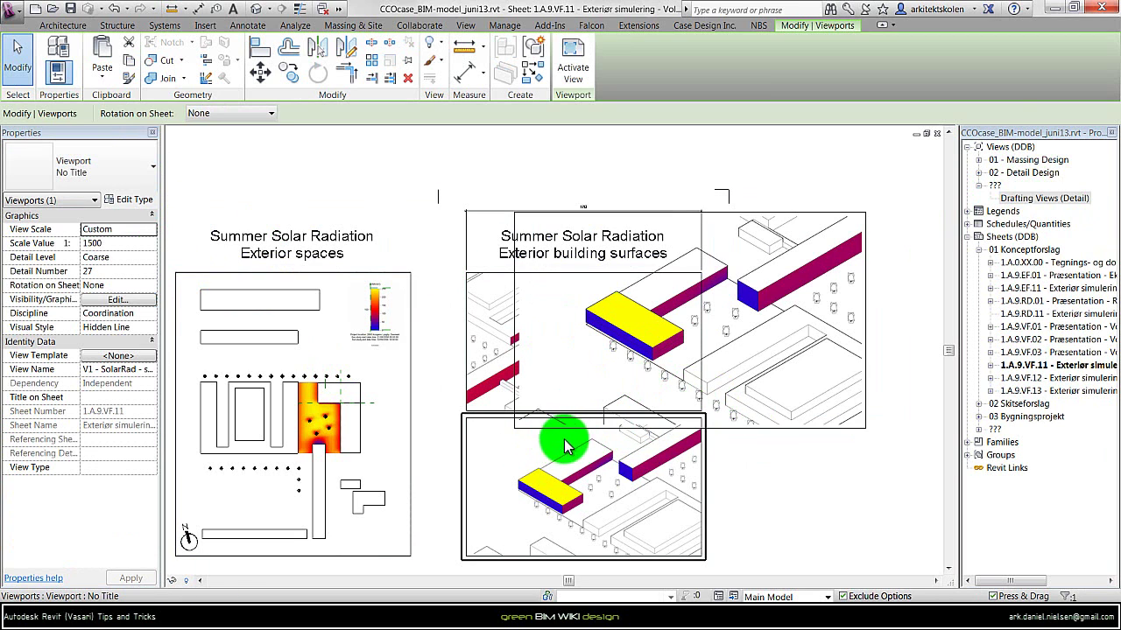
{"action": "left_click_drag", "start_coordinate": [792, 340], "coordinate": [732, 355]}
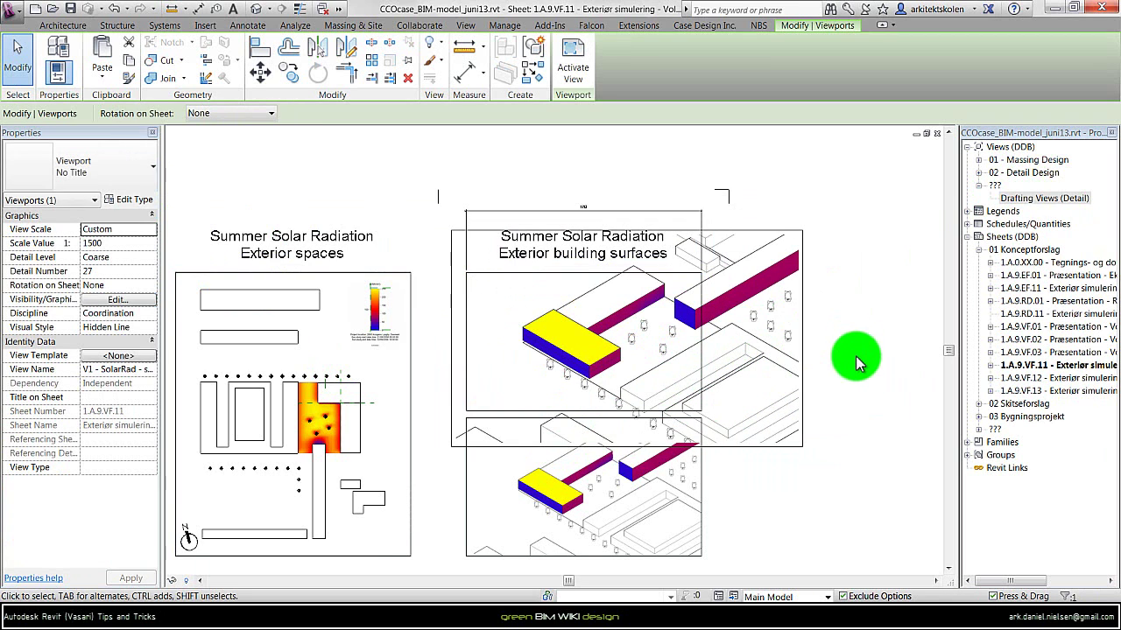
{"action": "left_click", "coordinate": [483, 299]}
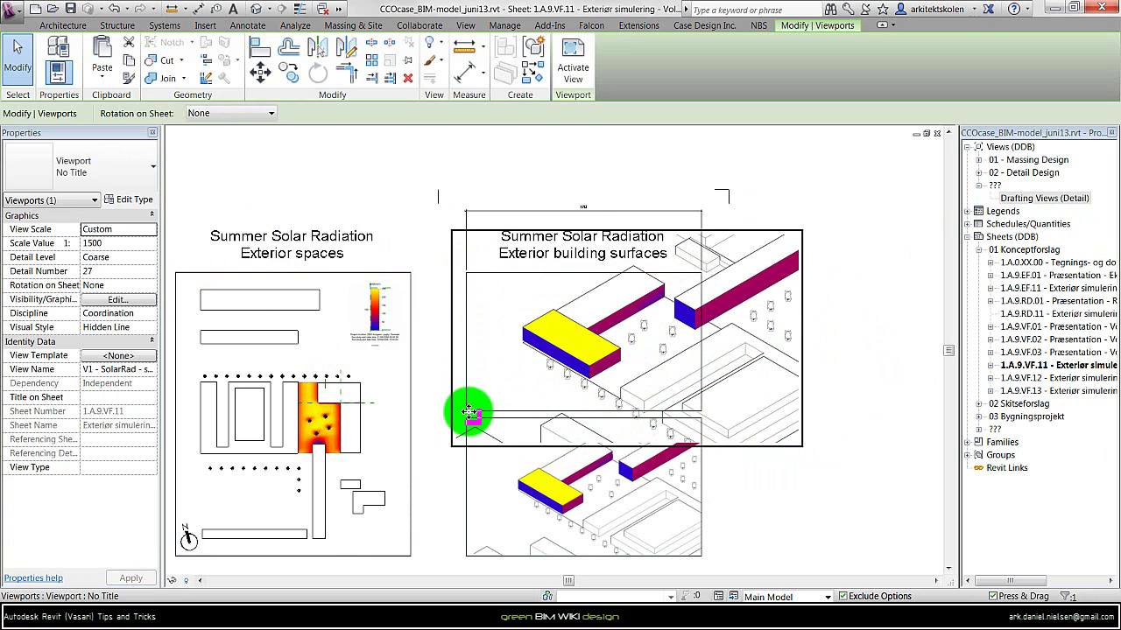
Activate the viewport and resize the summer-NE radiation image to 150000 height with locked proportions.
{"action": "right_click", "coordinate": [772, 288]}
{"action": "left_click", "coordinate": [809, 337]}
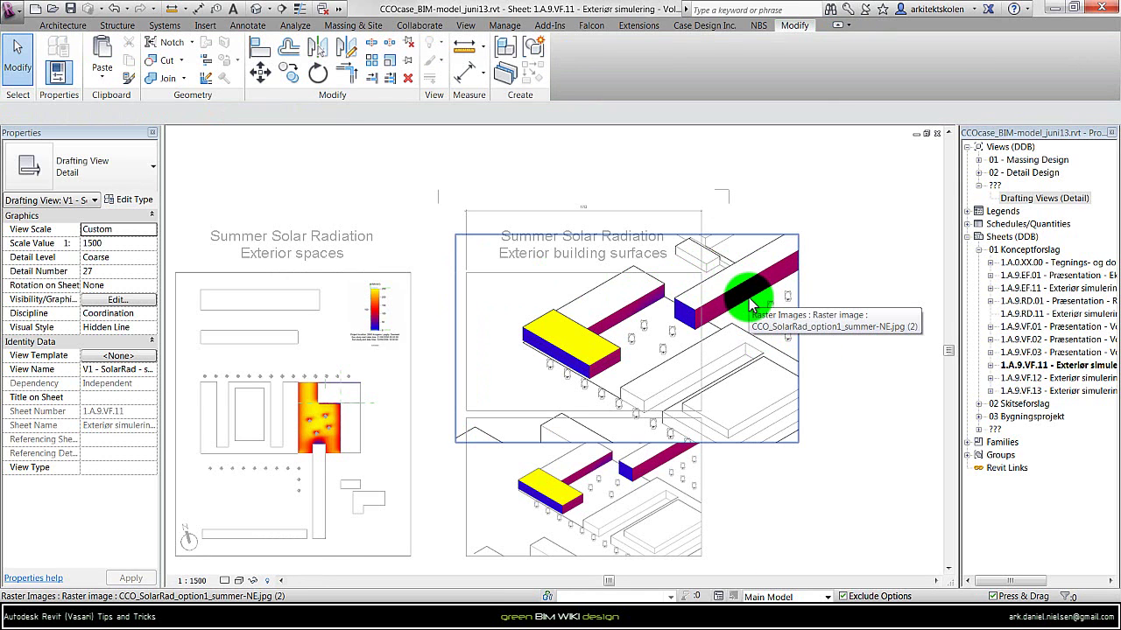
{"action": "left_click", "coordinate": [795, 213]}
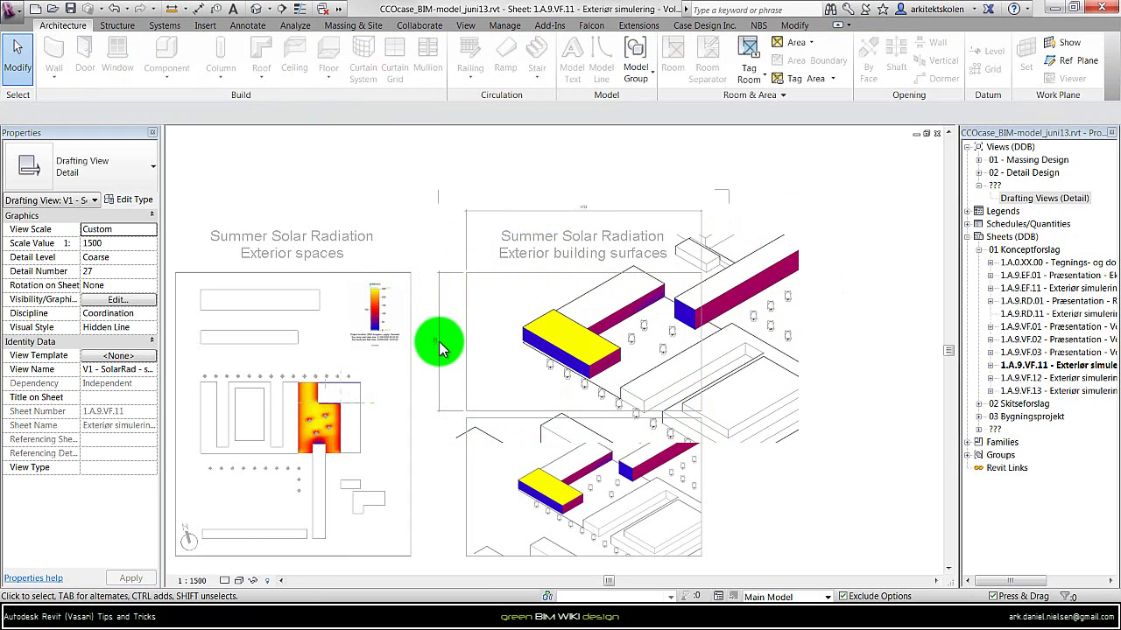
{"action": "left_click", "coordinate": [593, 296]}
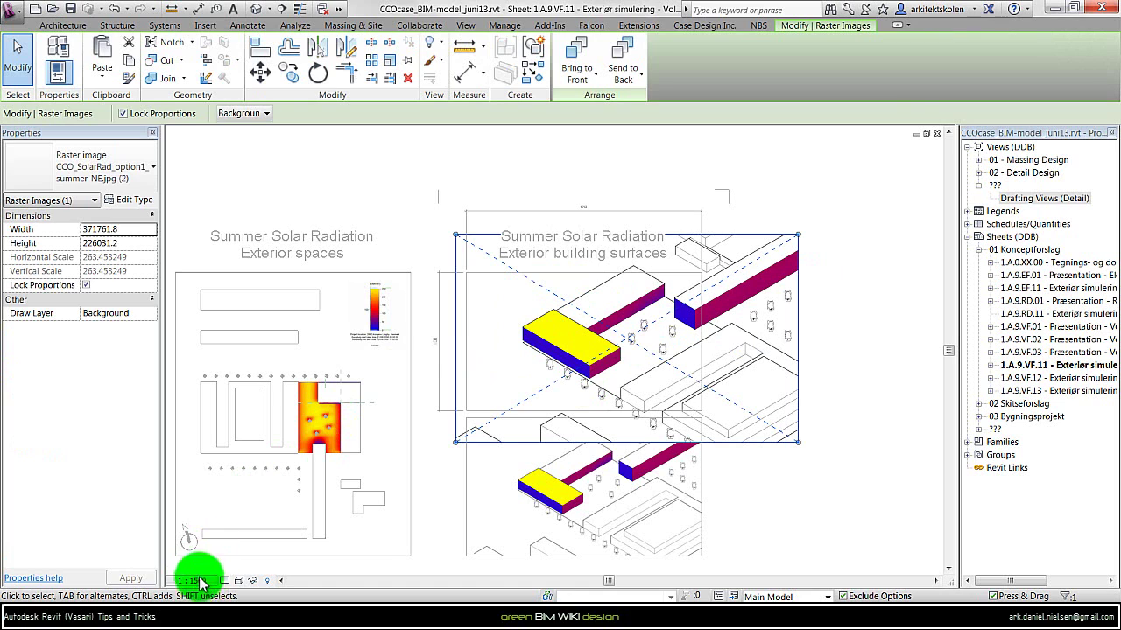
{"action": "left_click", "coordinate": [131, 244]}
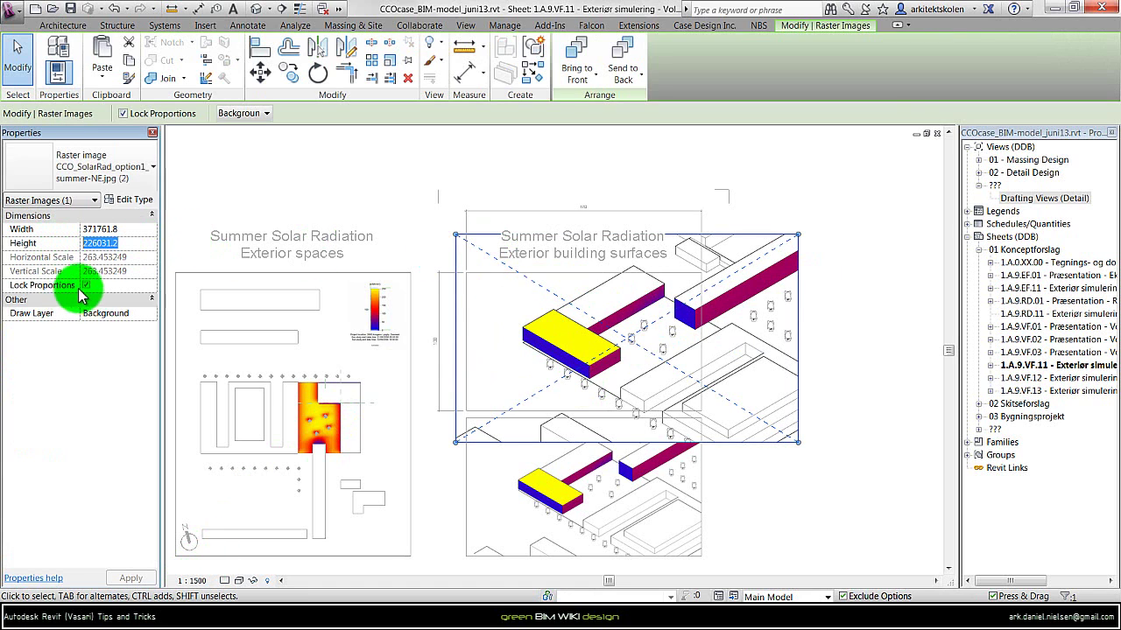
{"action": "type", "text": "150000"}
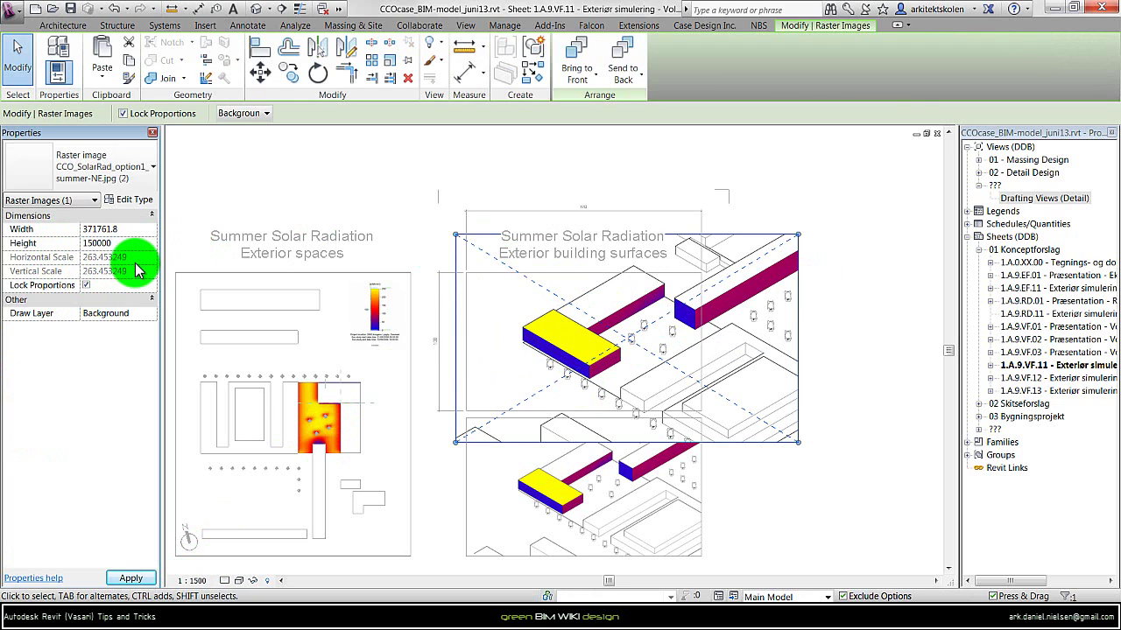
{"action": "key", "text": "Return"}
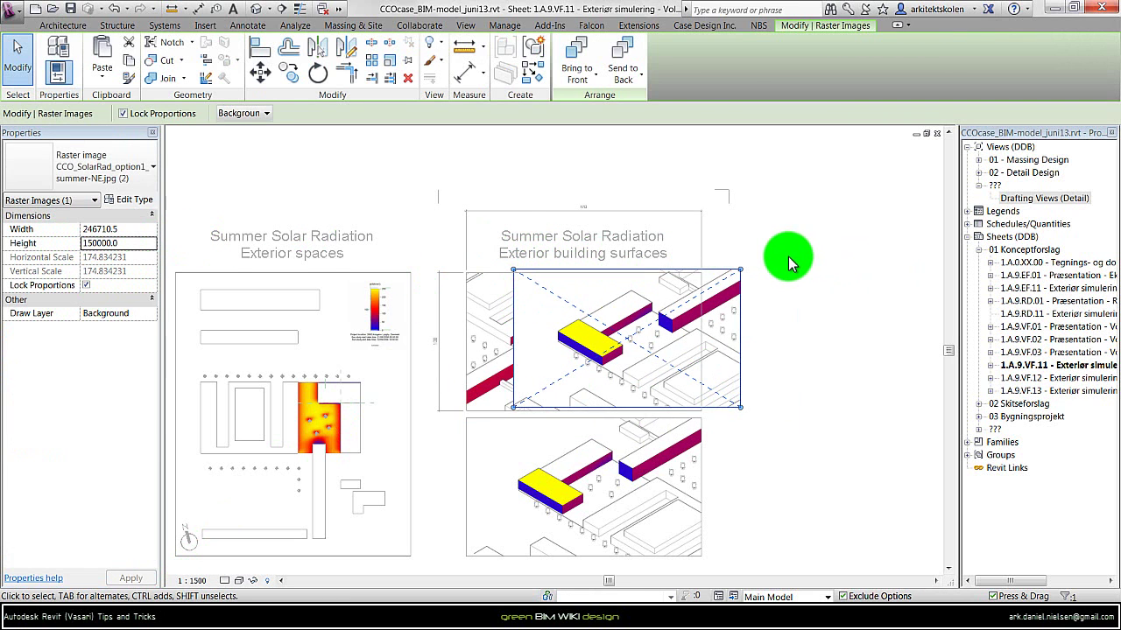
Draw a reference plane along the solar image's right edge.
{"action": "left_click", "coordinate": [759, 294]}
{"action": "left_click", "coordinate": [759, 294]}
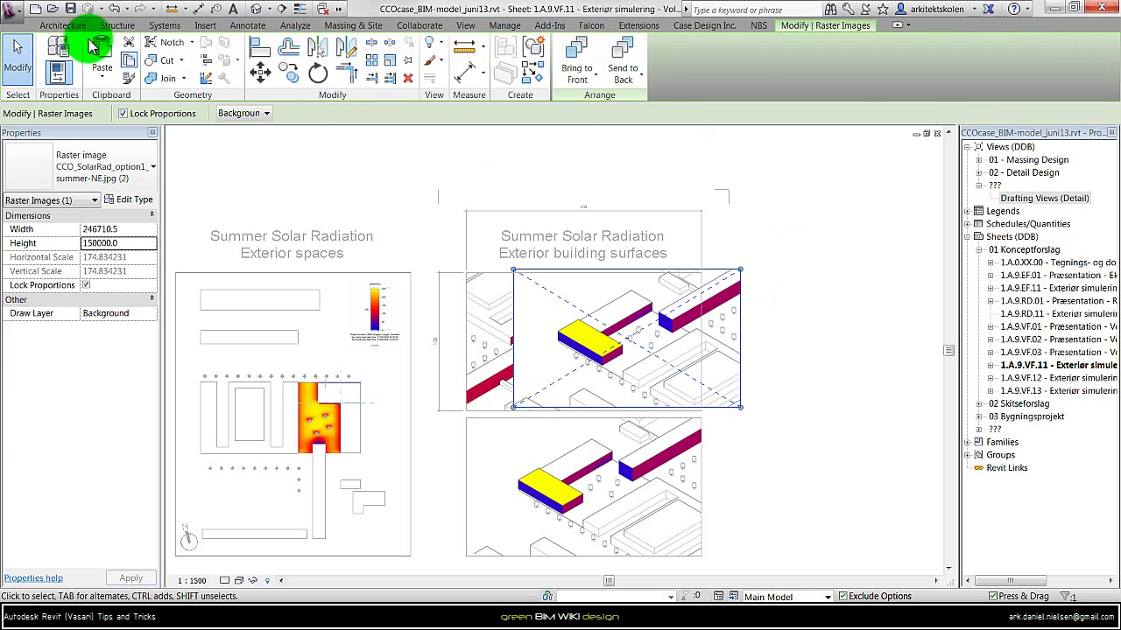
{"action": "left_click", "coordinate": [57, 26]}
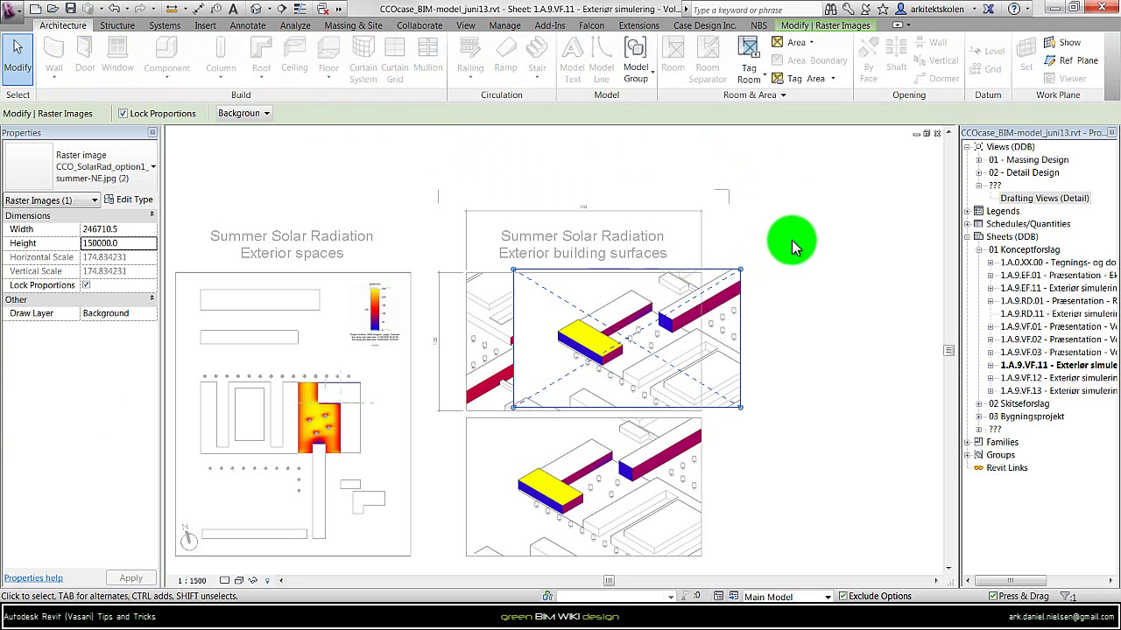
{"action": "left_click", "coordinate": [1072, 59]}
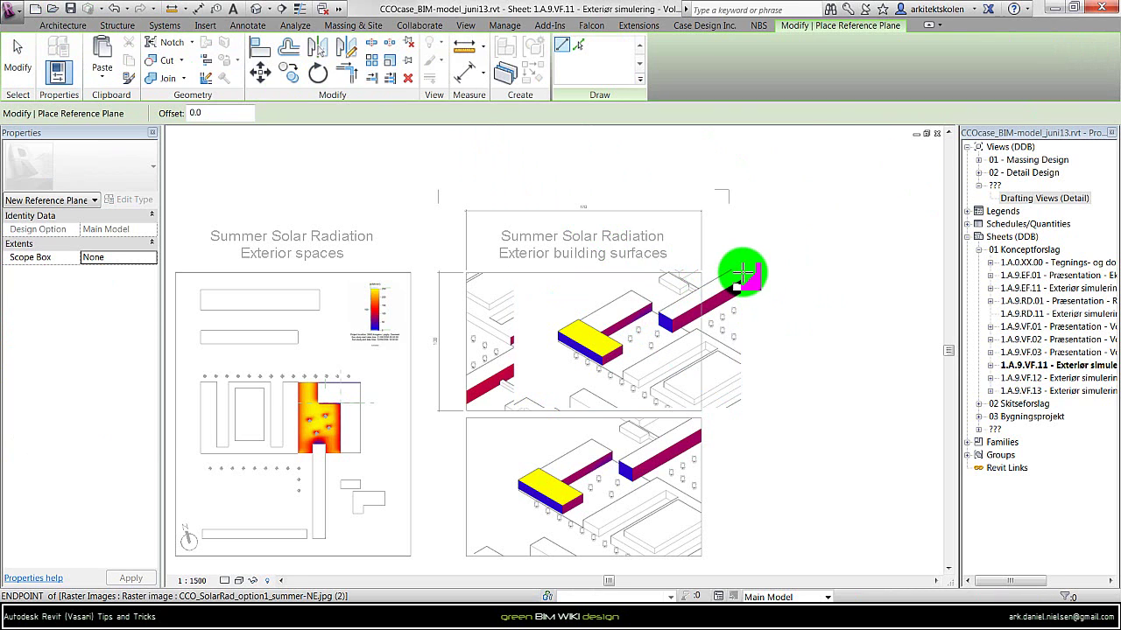
{"action": "left_click", "coordinate": [740, 272]}
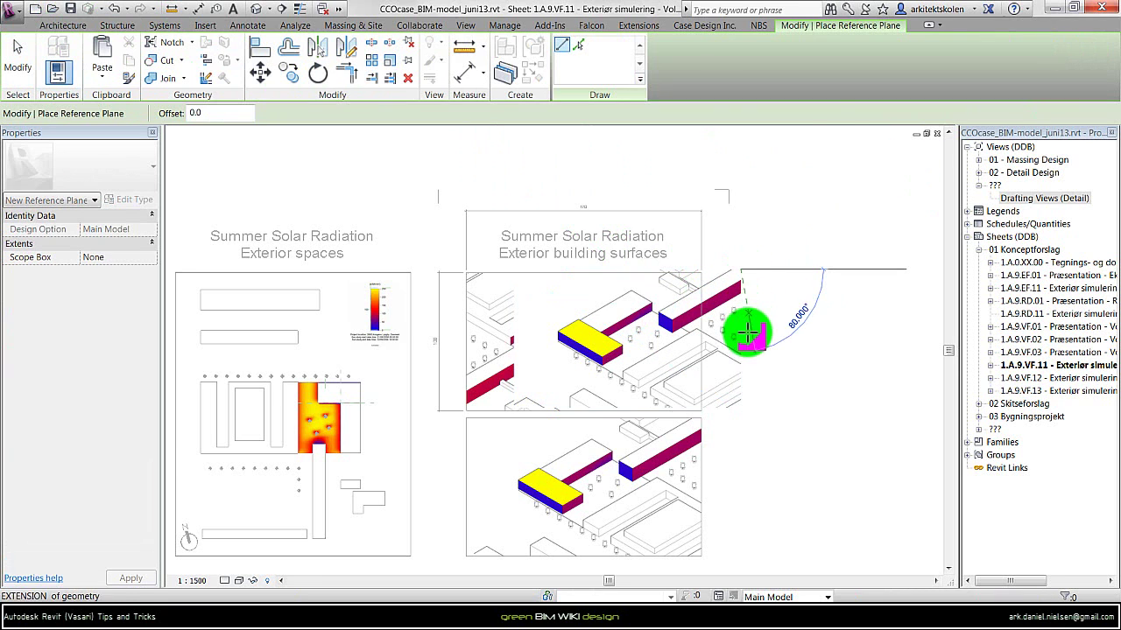
{"action": "left_click", "coordinate": [740, 407]}
{"action": "key", "text": "Escape"}
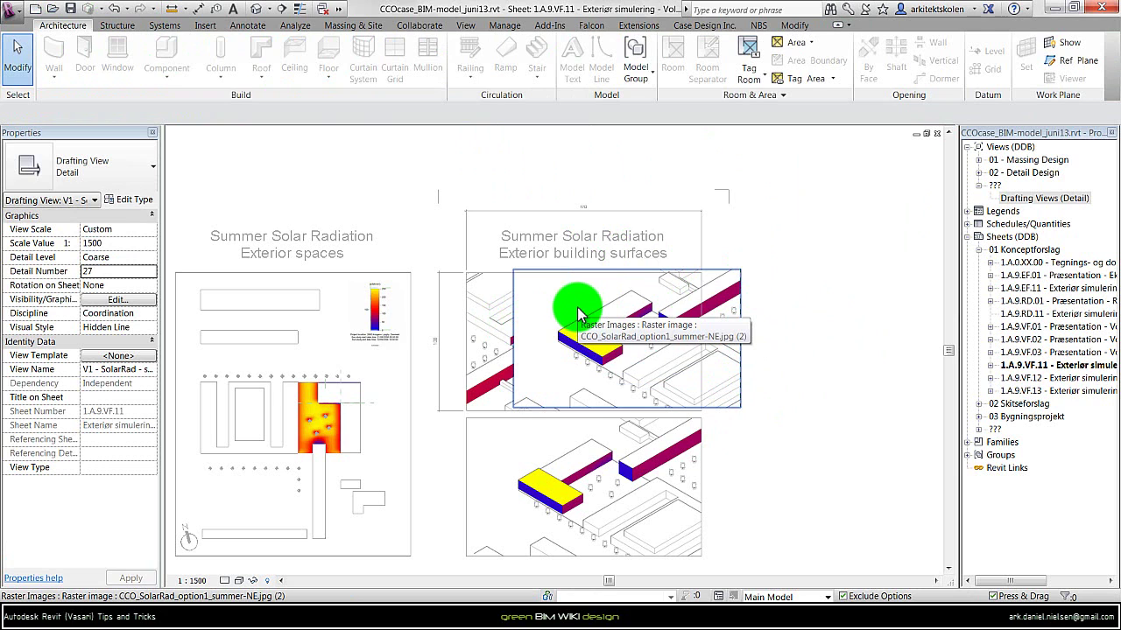
Copy that reference plane 25500 to the left to mark the frame width.
{"action": "left_click", "coordinate": [742, 327]}
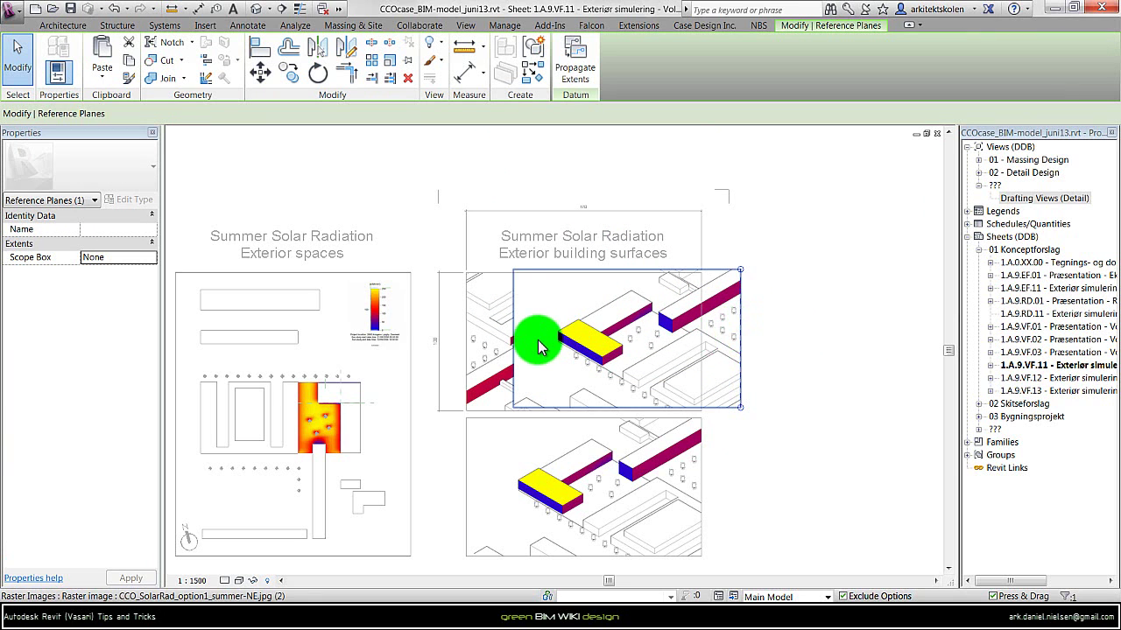
{"action": "left_click", "coordinate": [294, 82]}
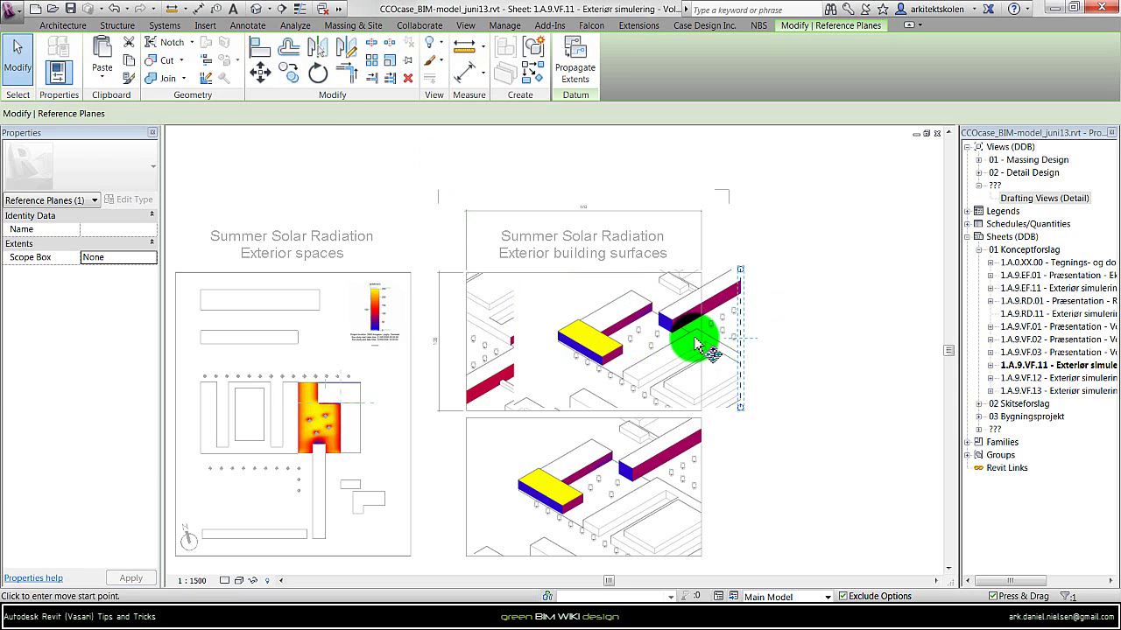
{"action": "left_click", "coordinate": [696, 338]}
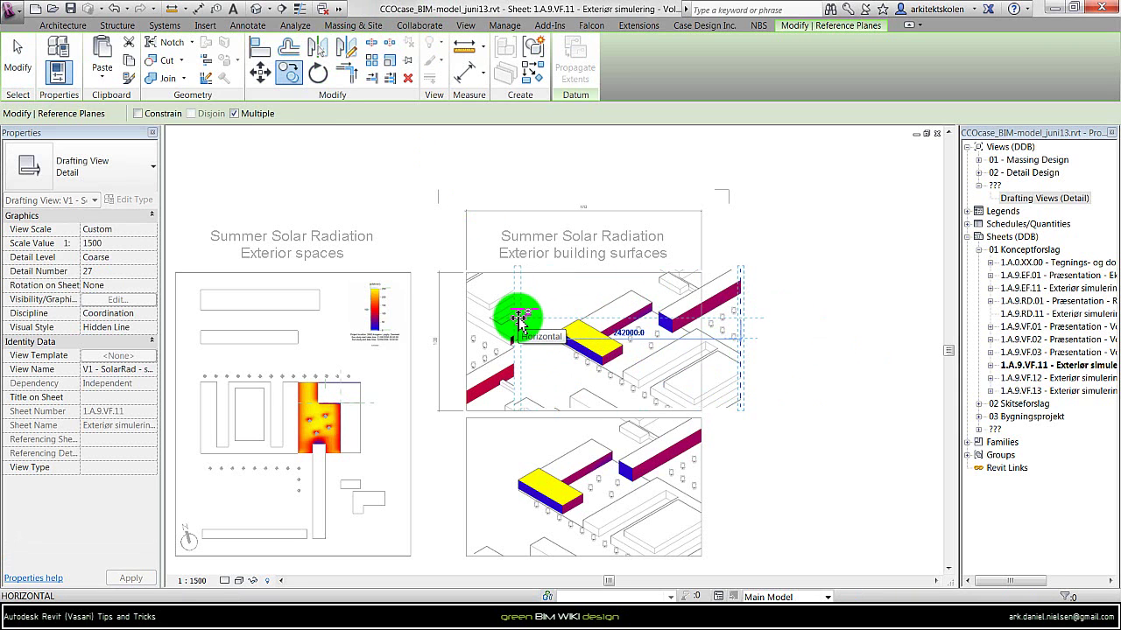
{"action": "type", "text": "2550"}
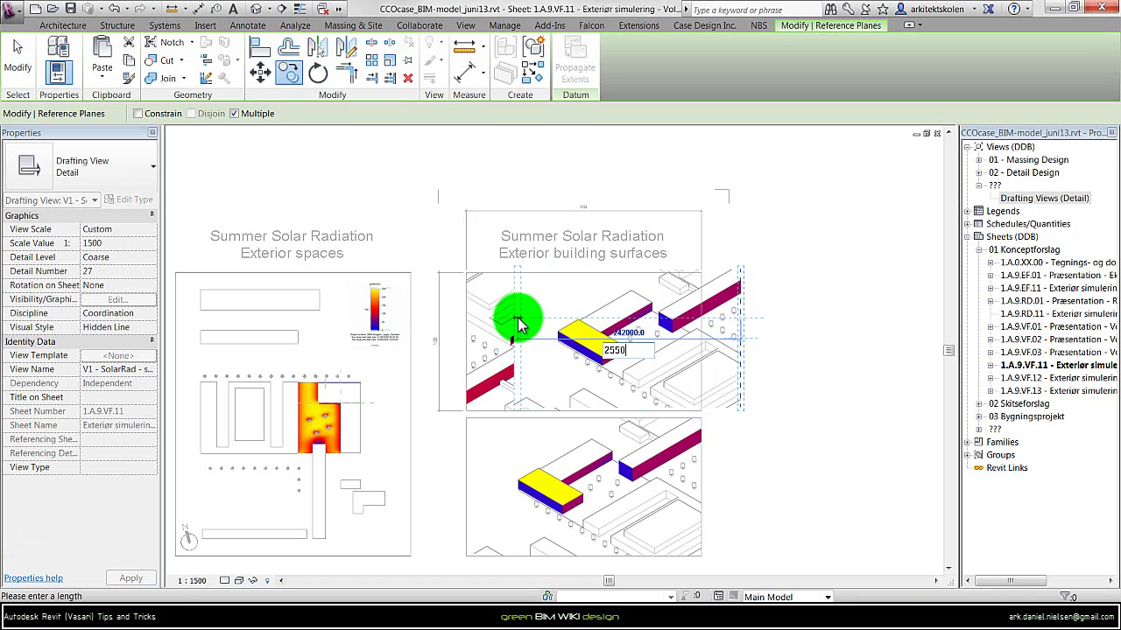
{"action": "key", "text": "Return"}
{"action": "key", "text": "Escape"}
{"action": "key", "text": "Escape"}
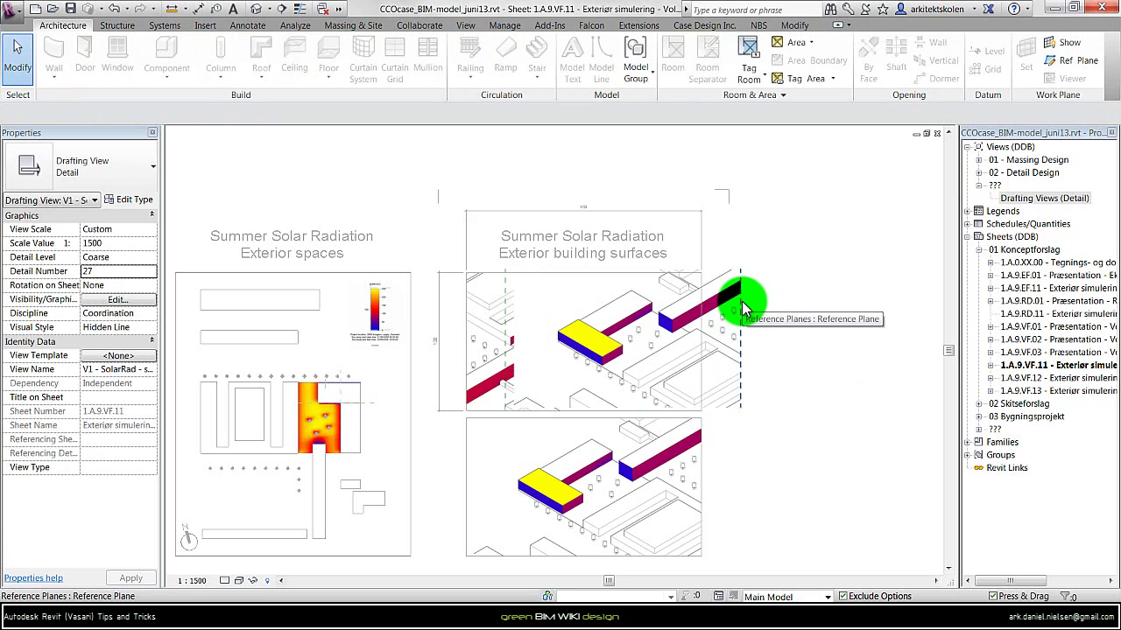
{"action": "right_click", "coordinate": [745, 228]}
Deactivate the view and move the summer image viewport by its corner to fit the analysis frame.
{"action": "left_click", "coordinate": [797, 288]}
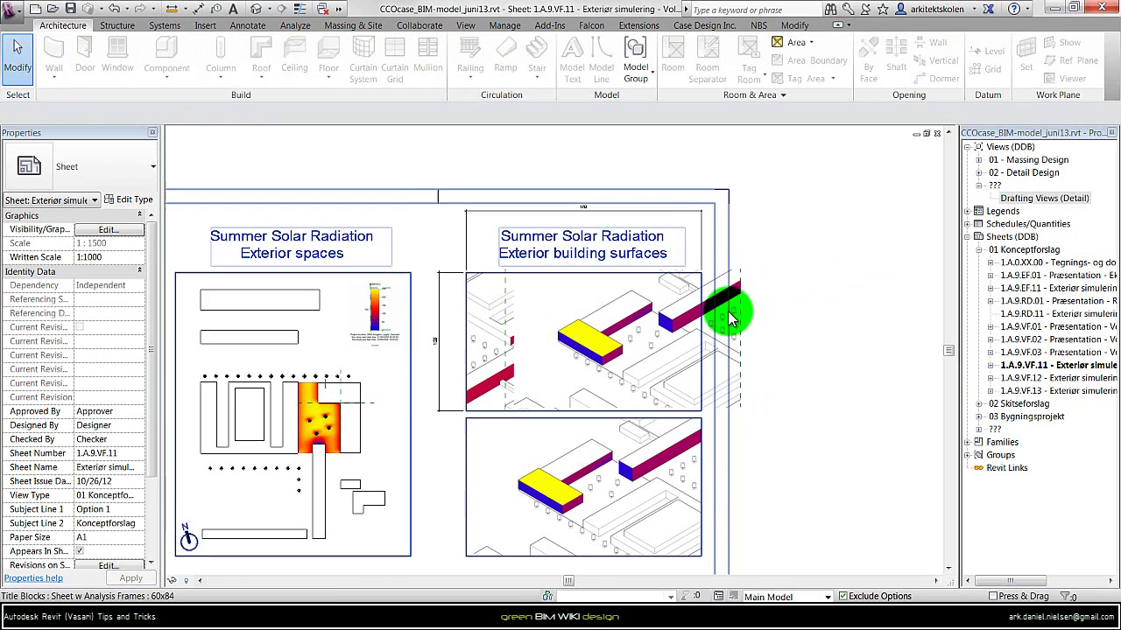
{"action": "left_click", "coordinate": [743, 261]}
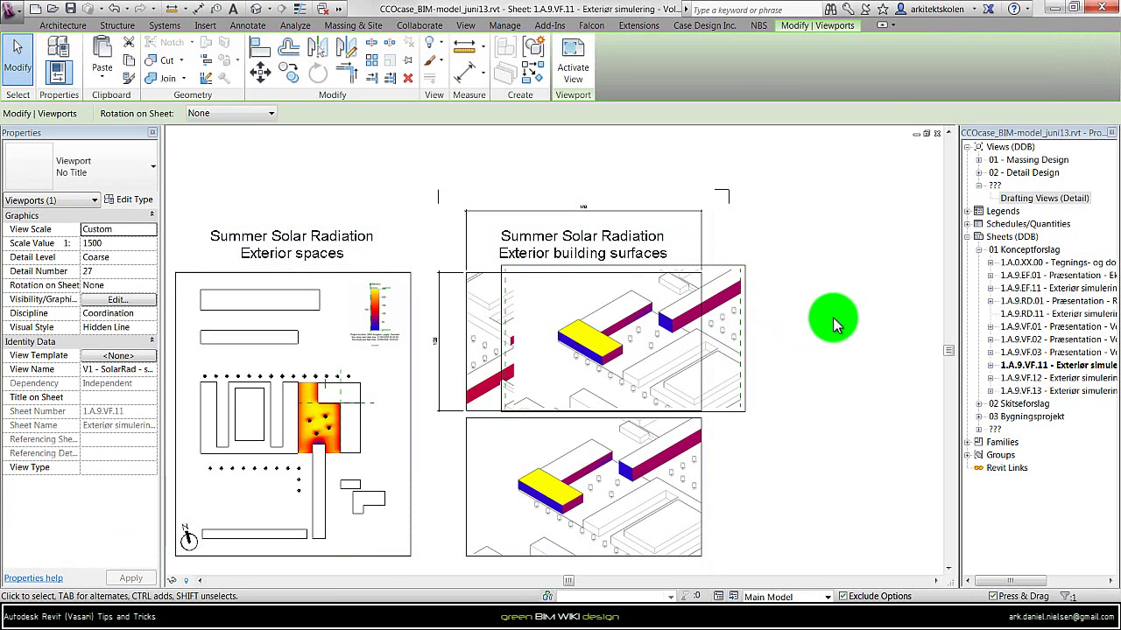
{"action": "left_click", "coordinate": [260, 77]}
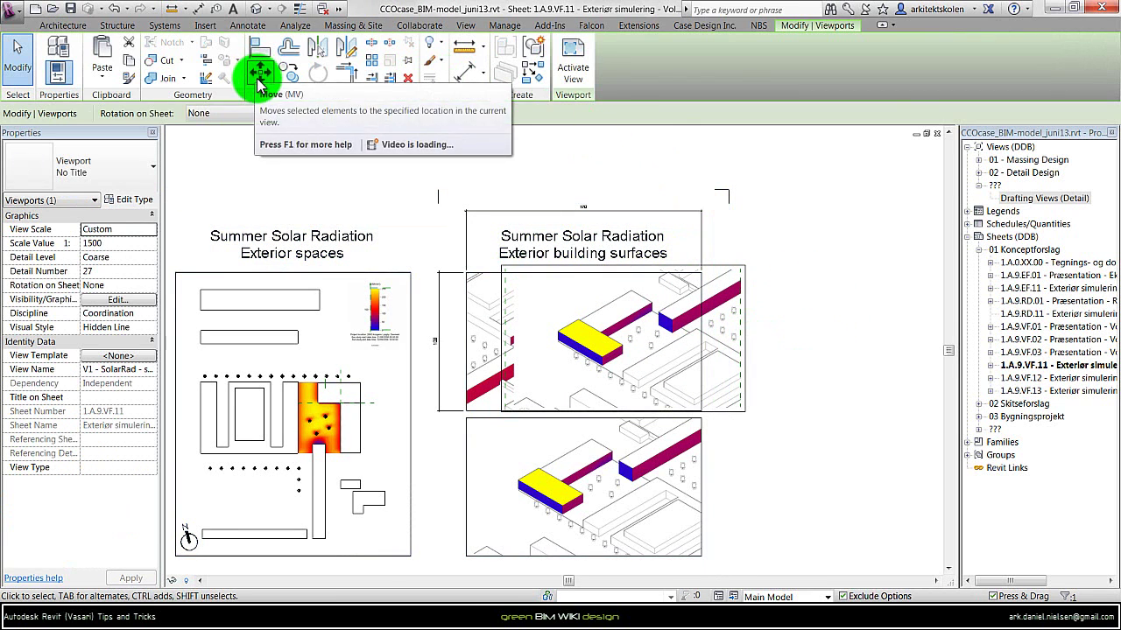
{"action": "left_click", "coordinate": [516, 287]}
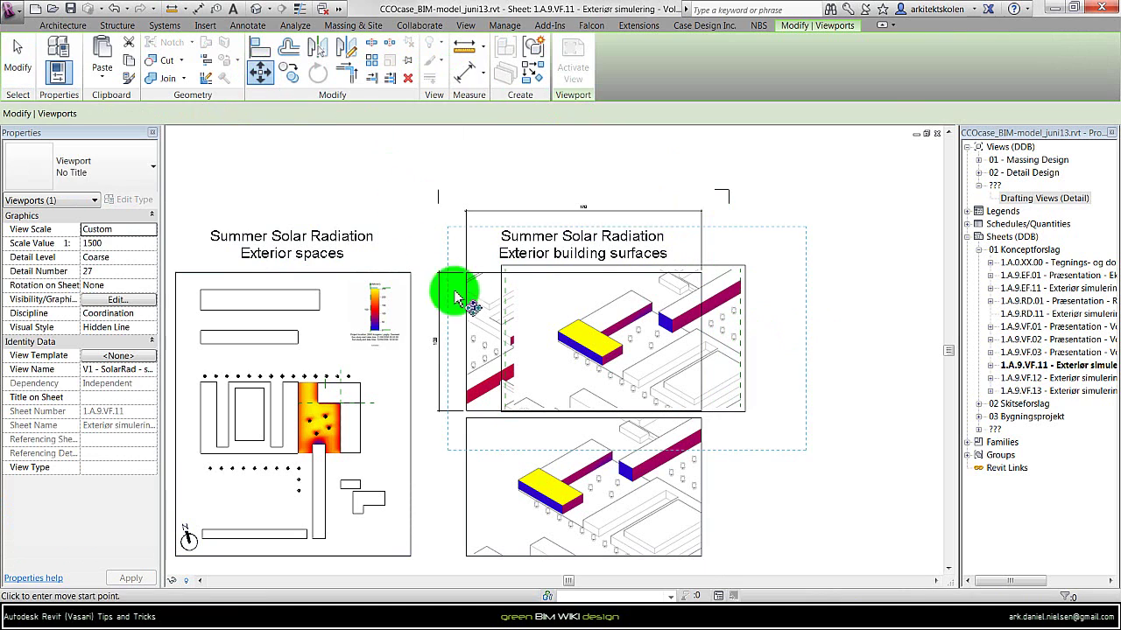
{"action": "left_click", "coordinate": [501, 273]}
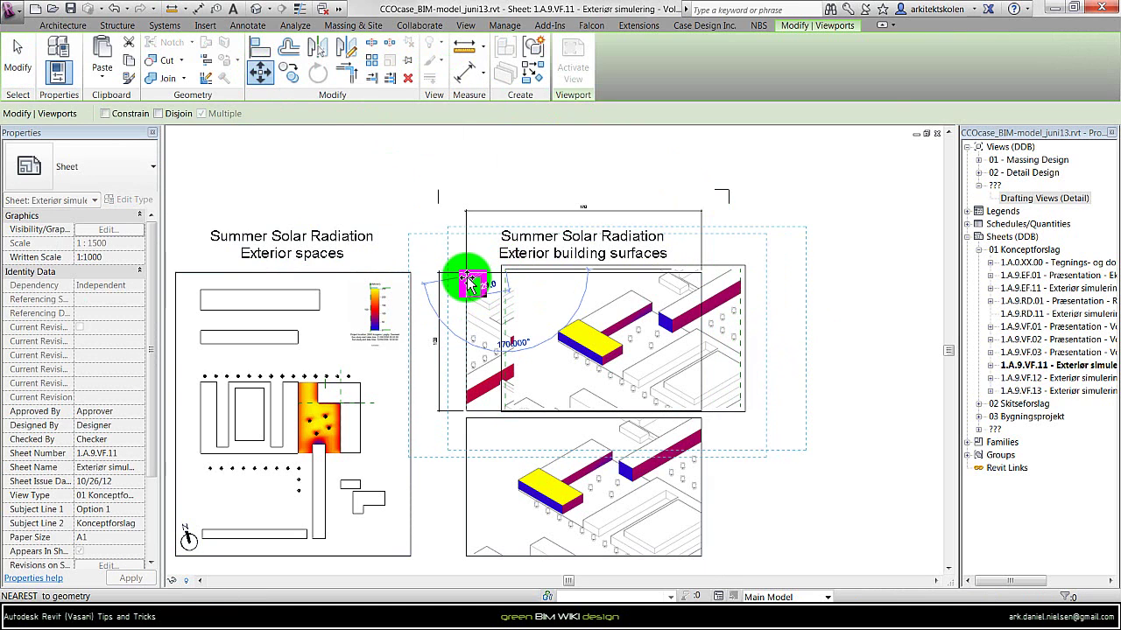
{"action": "left_click", "coordinate": [470, 278]}
{"action": "left_click", "coordinate": [800, 317]}
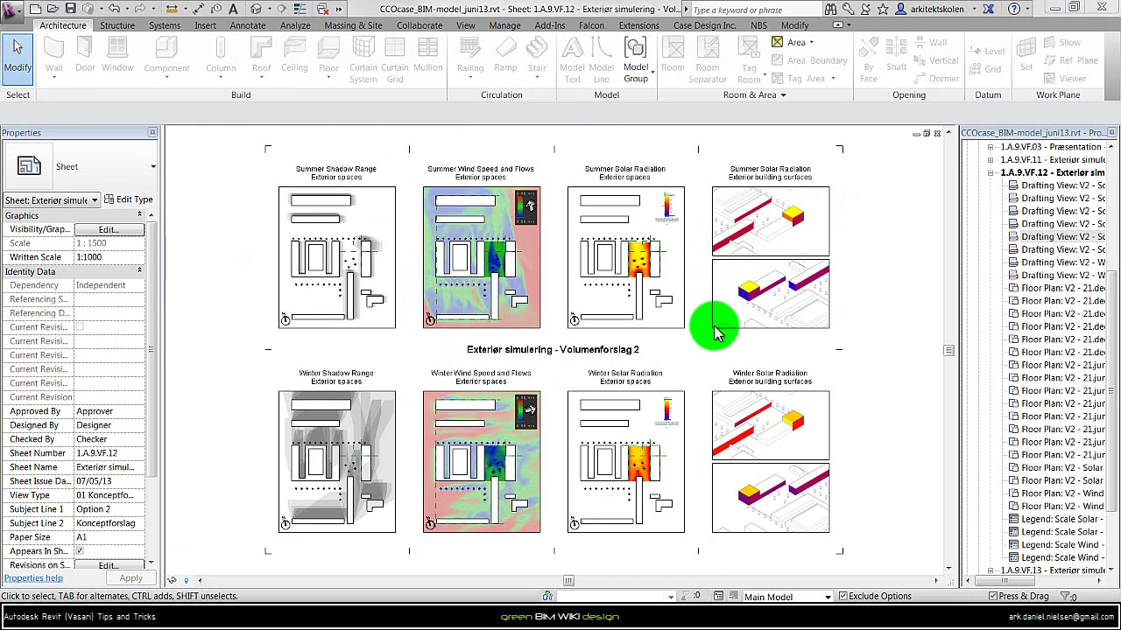
Duplicate the V2 solar radiation drafting view with detailing and delete its old raster image.
{"action": "left_click", "coordinate": [1051, 237]}
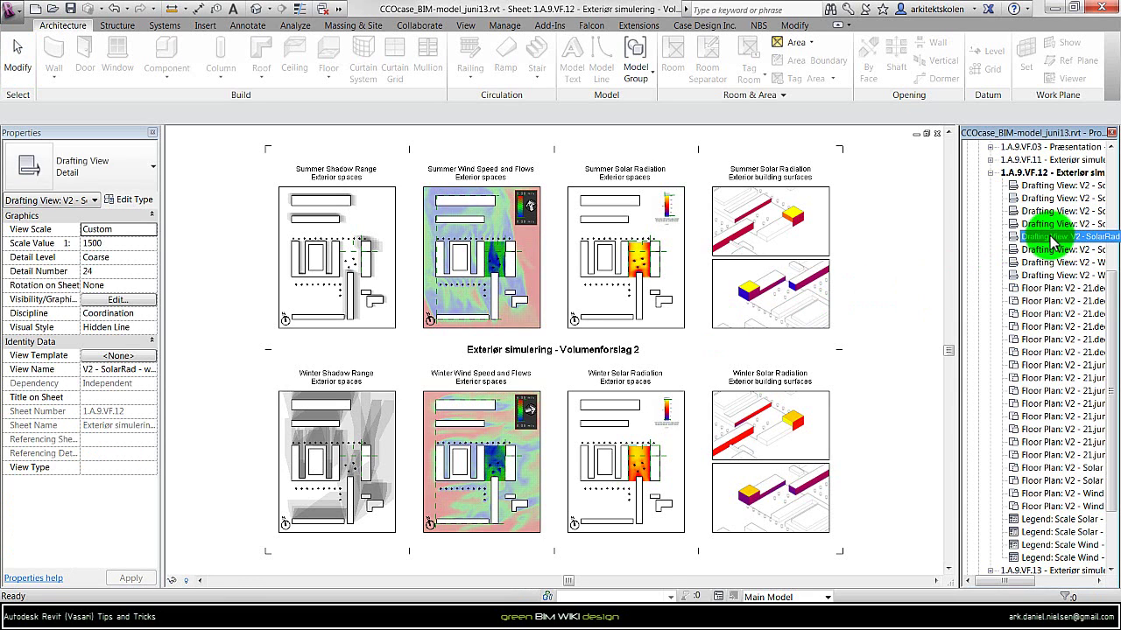
{"action": "right_click", "coordinate": [1050, 236]}
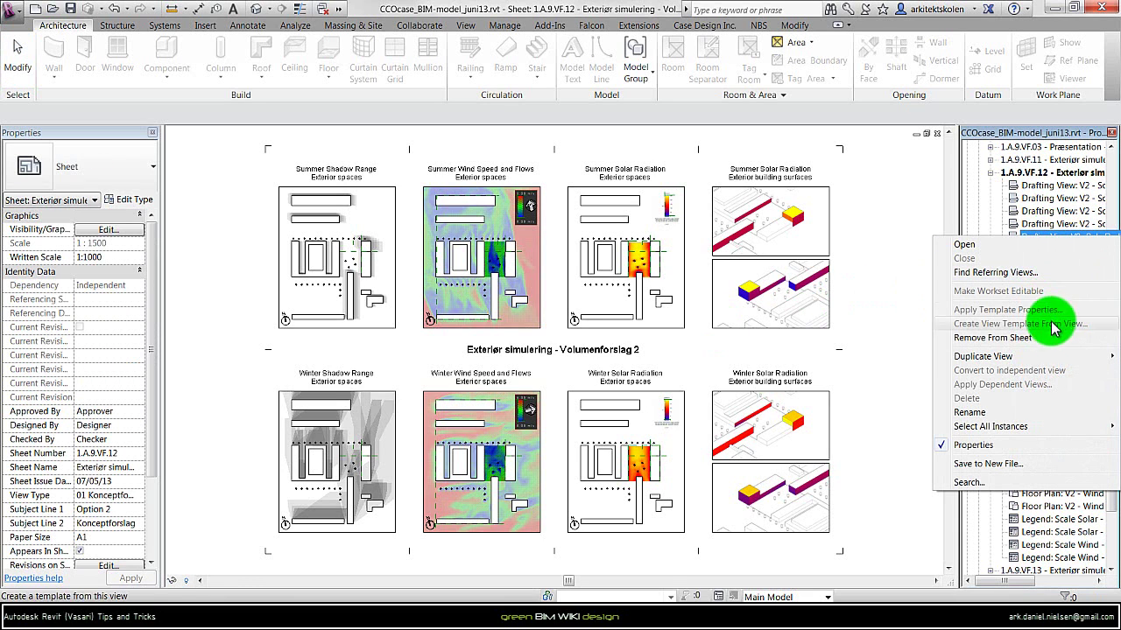
{"action": "mouse_move", "coordinate": [1016, 356]}
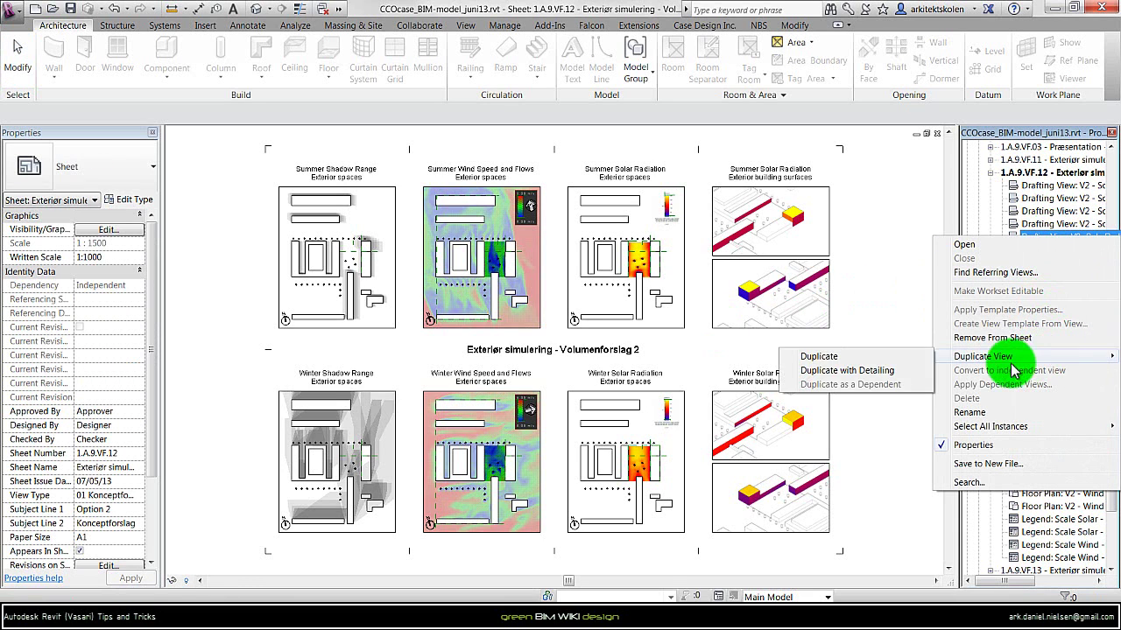
{"action": "left_click", "coordinate": [899, 372]}
{"action": "left_click", "coordinate": [563, 272]}
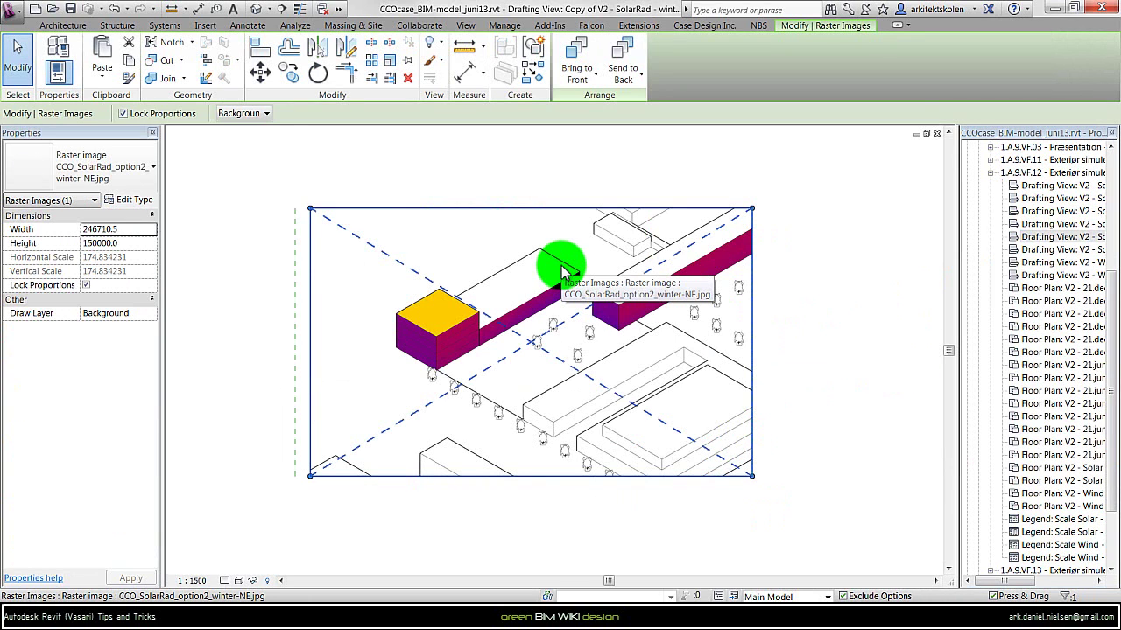
{"action": "key", "text": "Delete"}
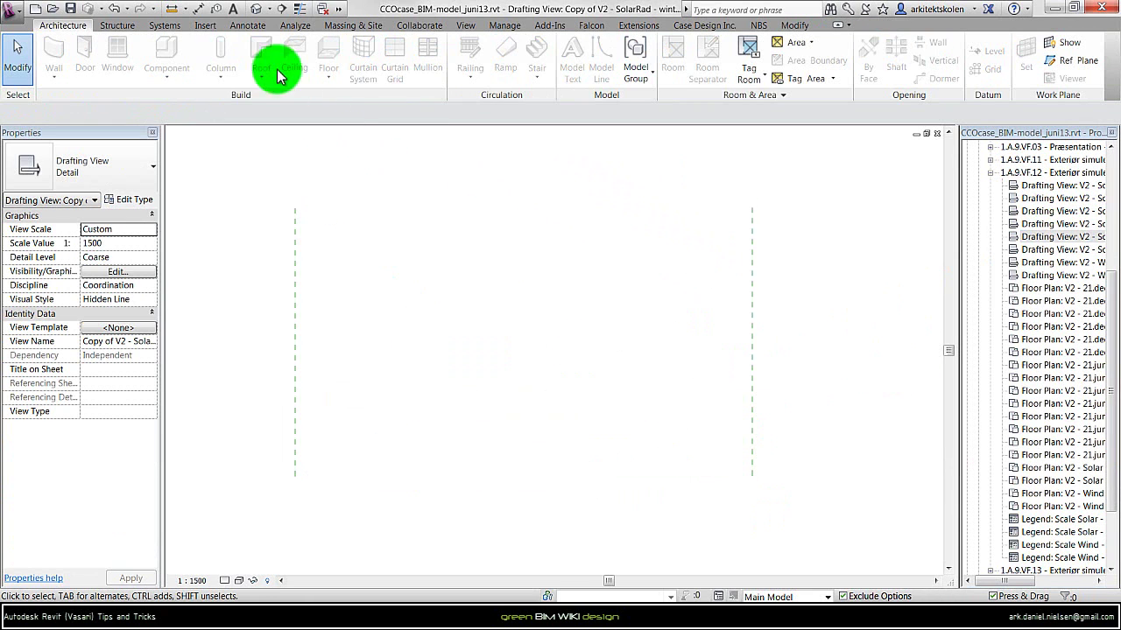
Insert CCO_SolarRad_option1_winter-SW.jpg into the duplicated drafting view.
{"action": "left_click", "coordinate": [204, 25]}
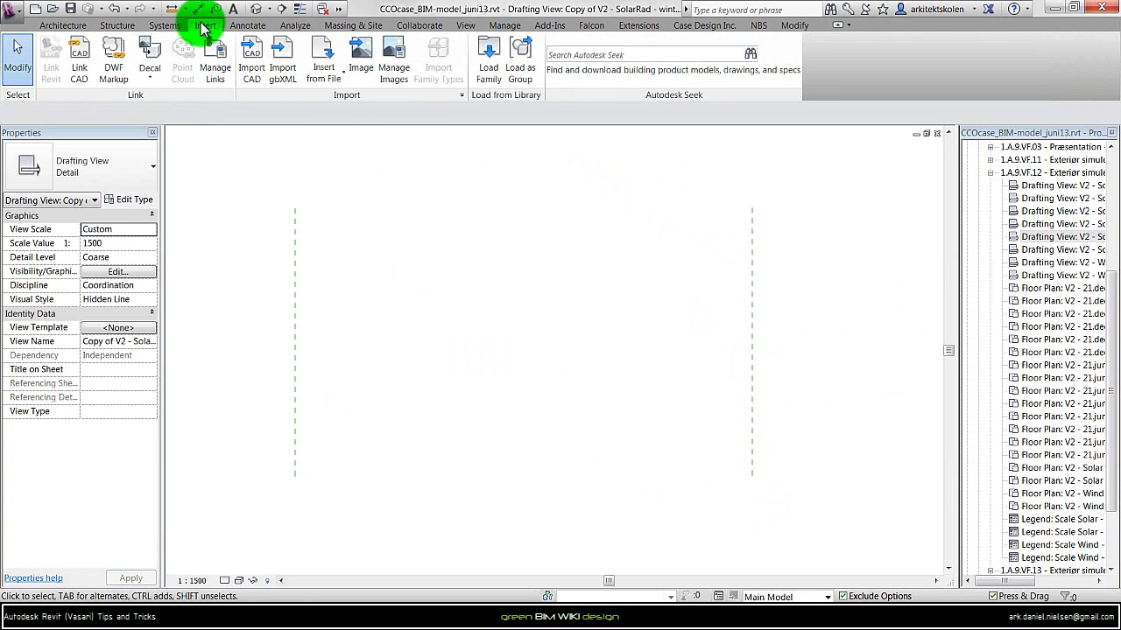
{"action": "left_click", "coordinate": [361, 70]}
{"action": "left_click", "coordinate": [390, 322]}
{"action": "left_click", "coordinate": [400, 336]}
{"action": "left_click", "coordinate": [584, 459]}
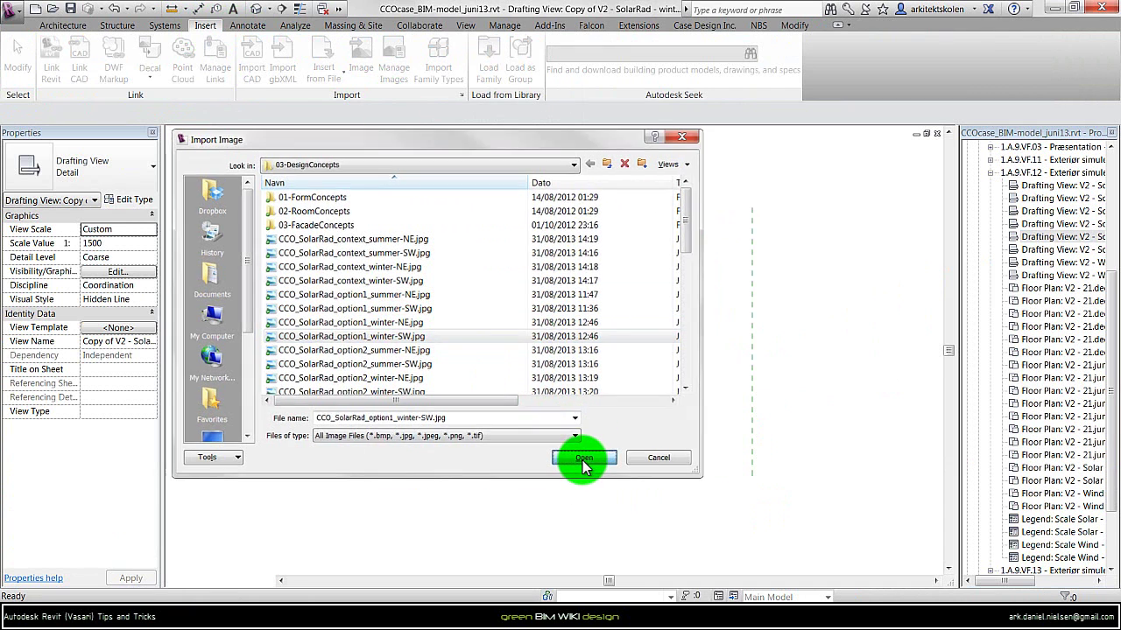
{"action": "left_click", "coordinate": [550, 349]}
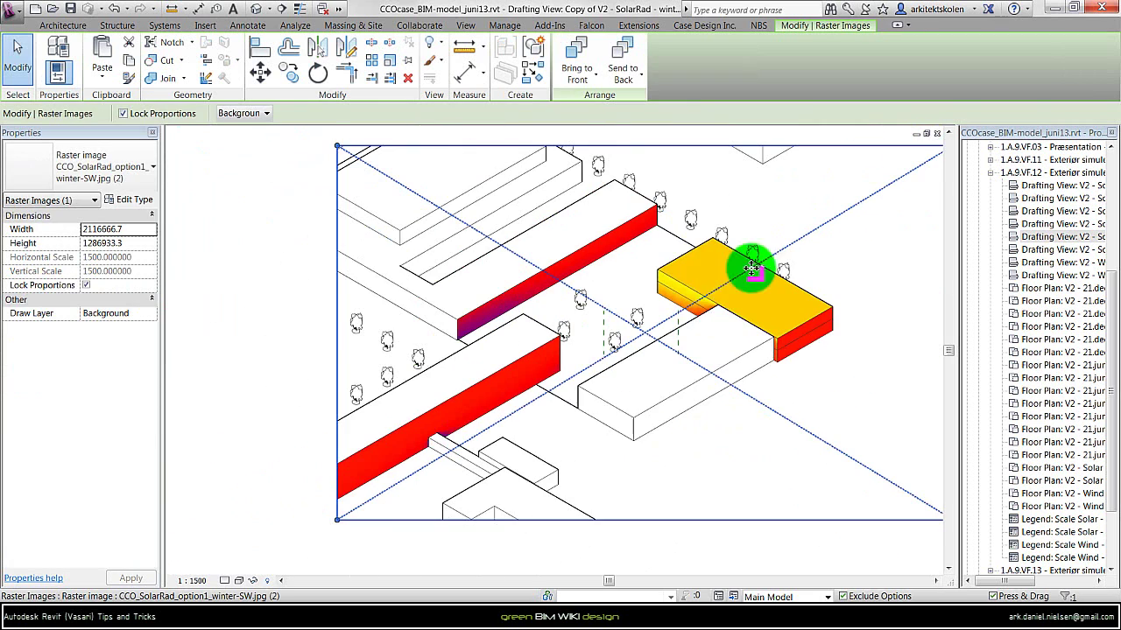
Set the winter image height to 150000 and snap its top-right corner to the reference plane end.
{"action": "left_click", "coordinate": [140, 243]}
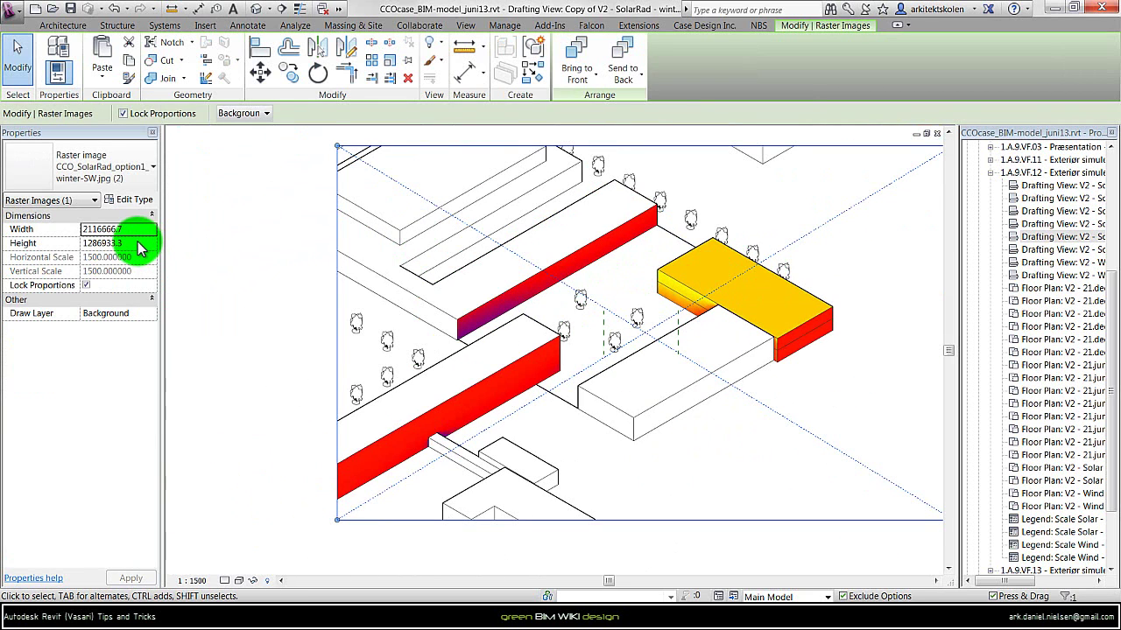
{"action": "type", "text": "150000"}
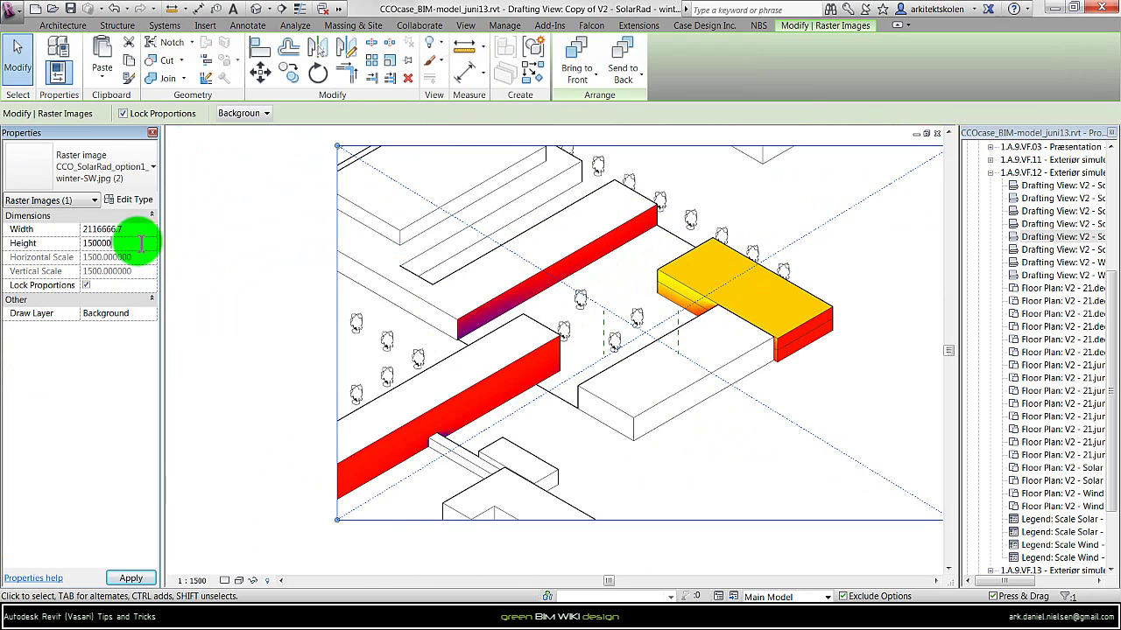
{"action": "key", "text": "Return"}
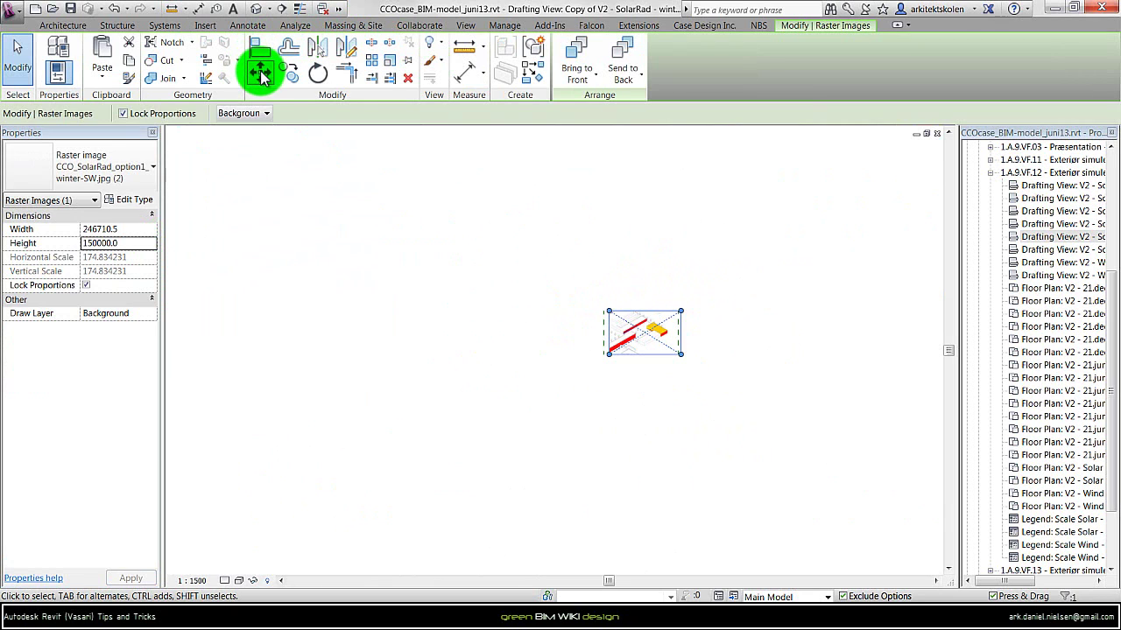
{"action": "left_click", "coordinate": [260, 72]}
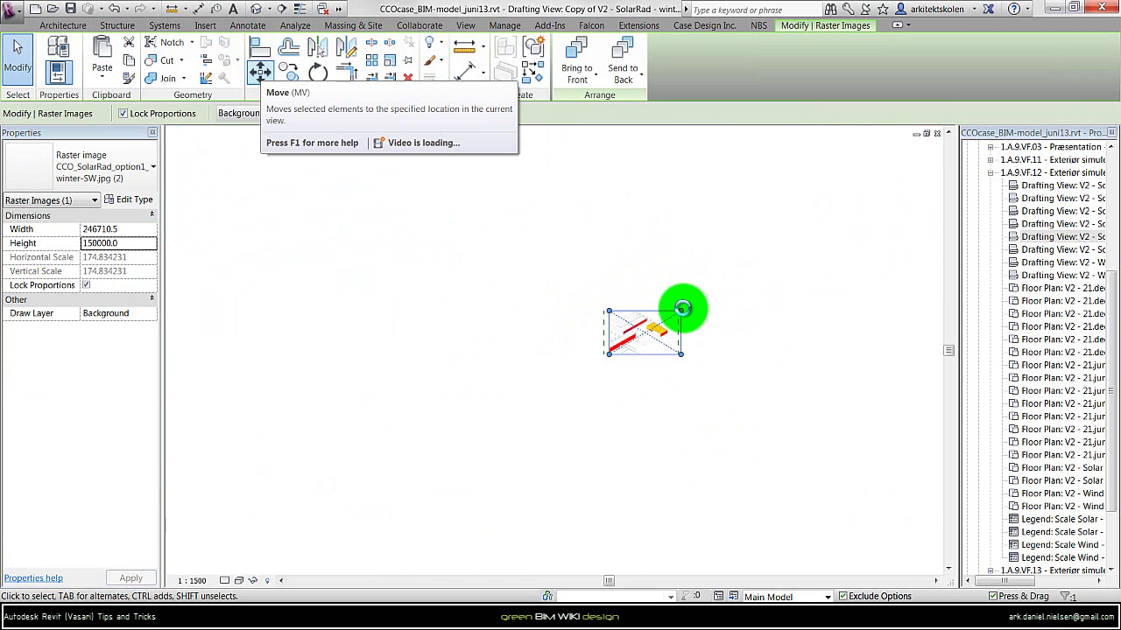
{"action": "left_click", "coordinate": [683, 307]}
{"action": "scroll", "coordinate": [683, 307], "scroll_direction": "up", "scroll_amount": 3}
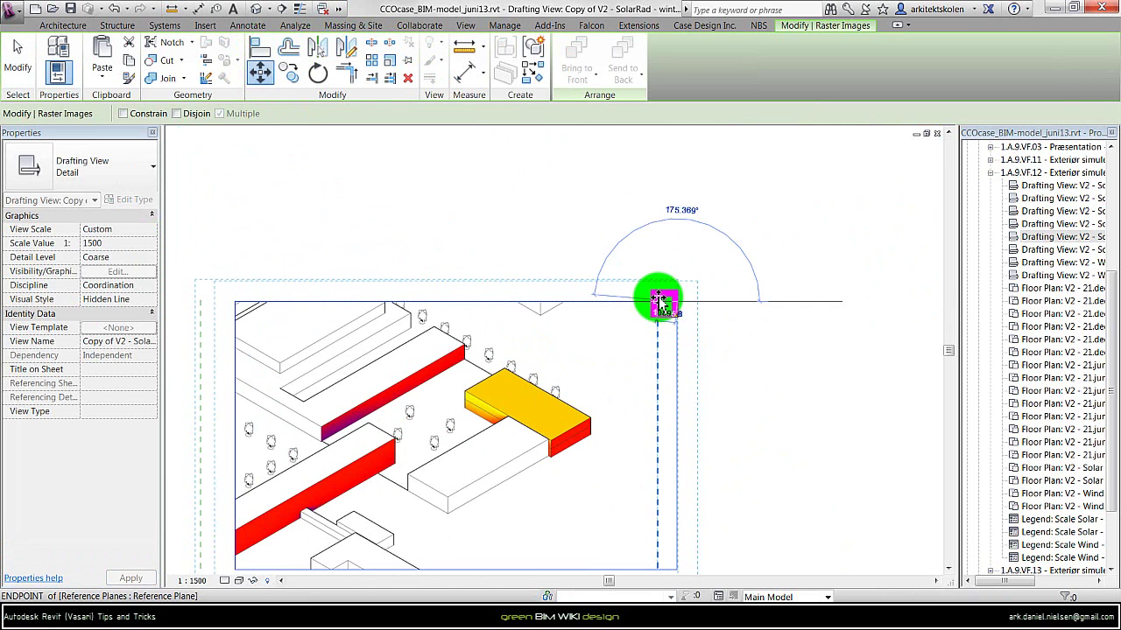
{"action": "left_click", "coordinate": [658, 302]}
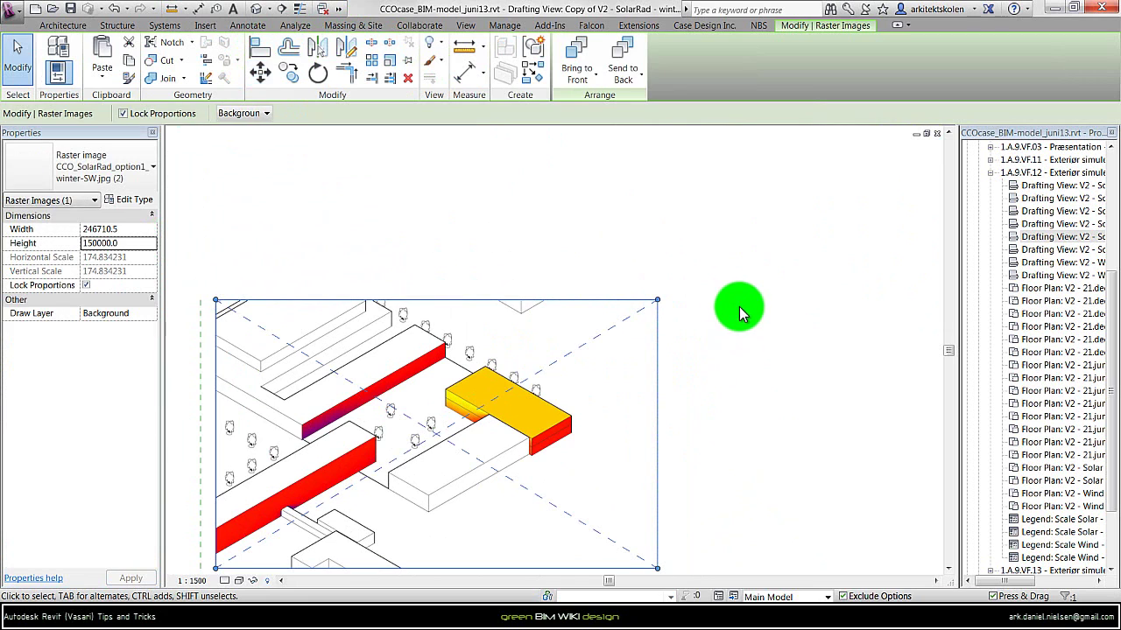
{"action": "left_click", "coordinate": [738, 307]}
{"action": "scroll", "coordinate": [756, 283], "scroll_direction": "down", "scroll_amount": 2}
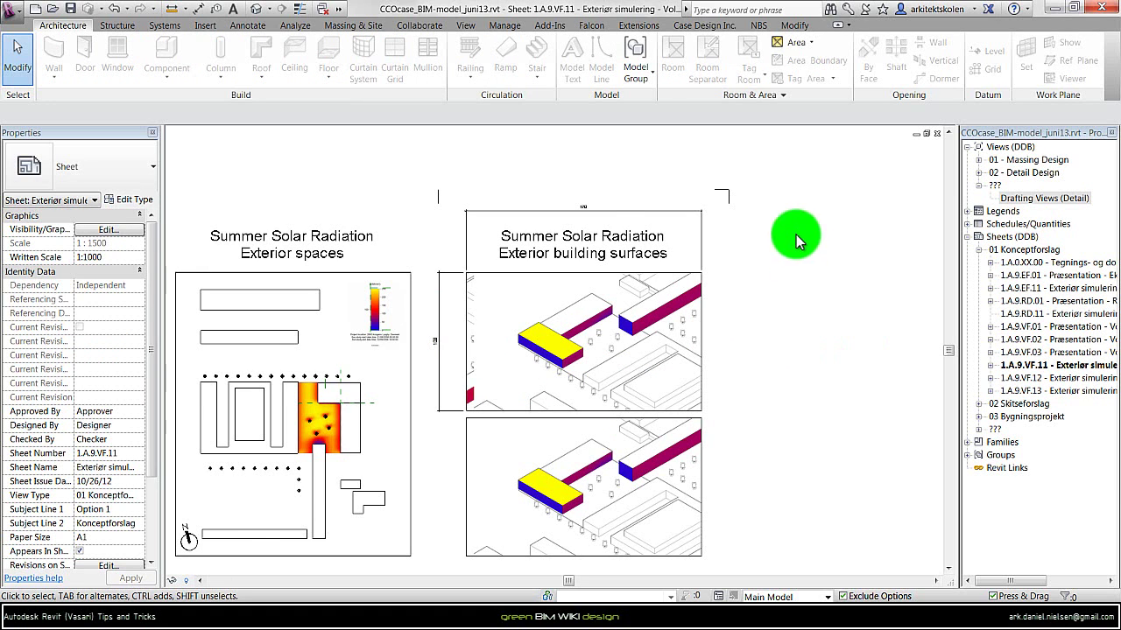
Zoom to fit sheet 1.A.9.VF.11 with ZF, then switch to sheet 1.A.9.EF.01.
{"action": "key", "text": "z"}
{"action": "key", "text": "f"}
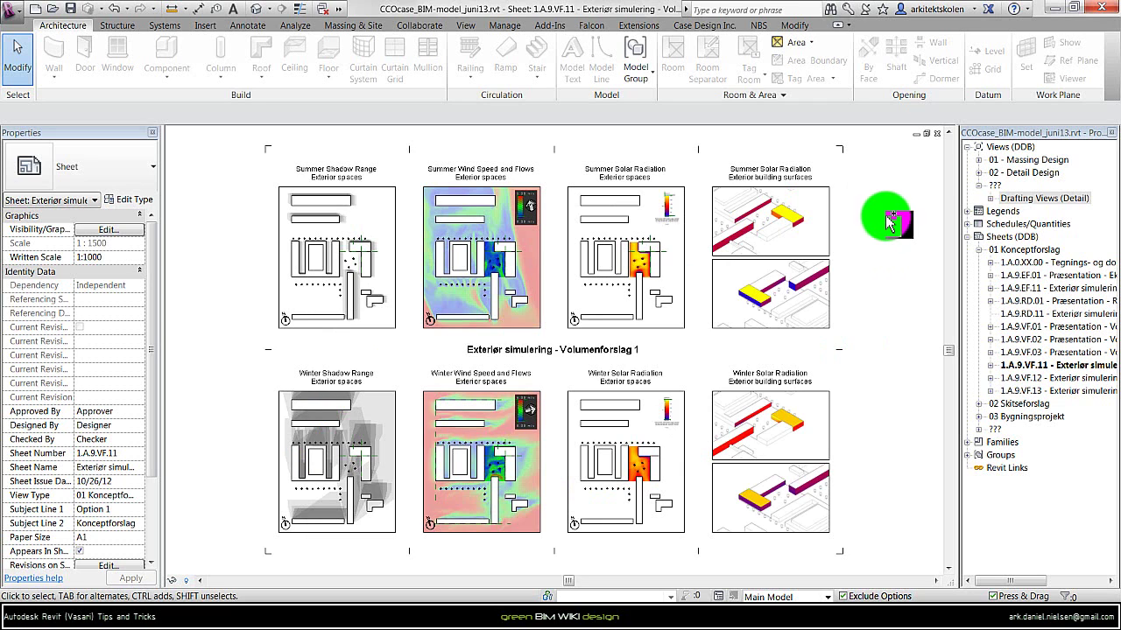
{"action": "key", "text": "ctrl+Tab"}
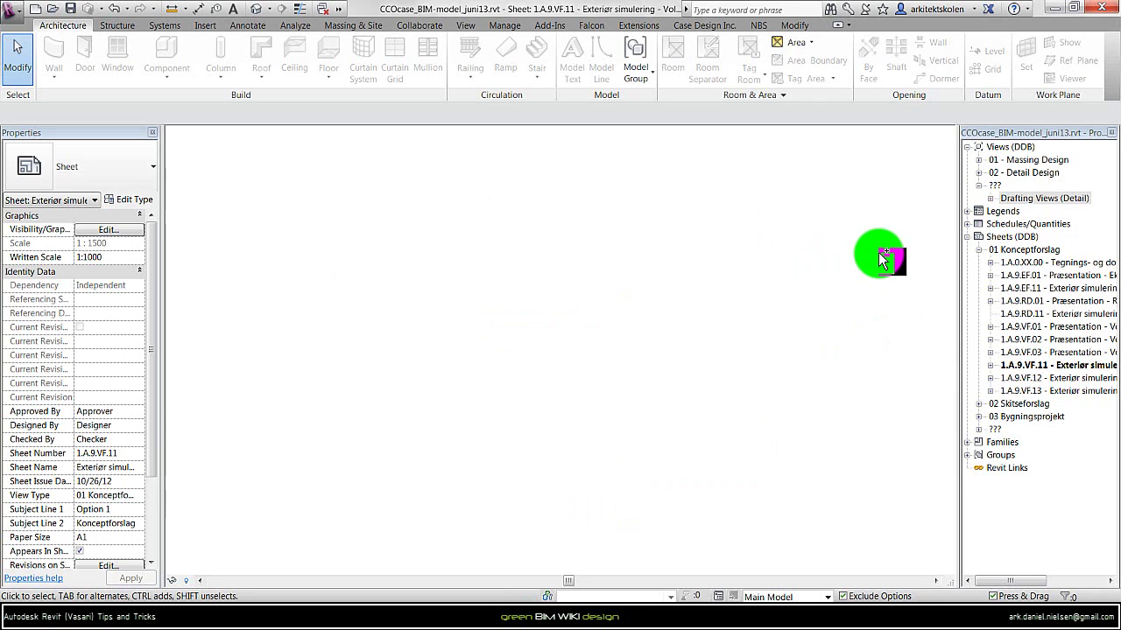